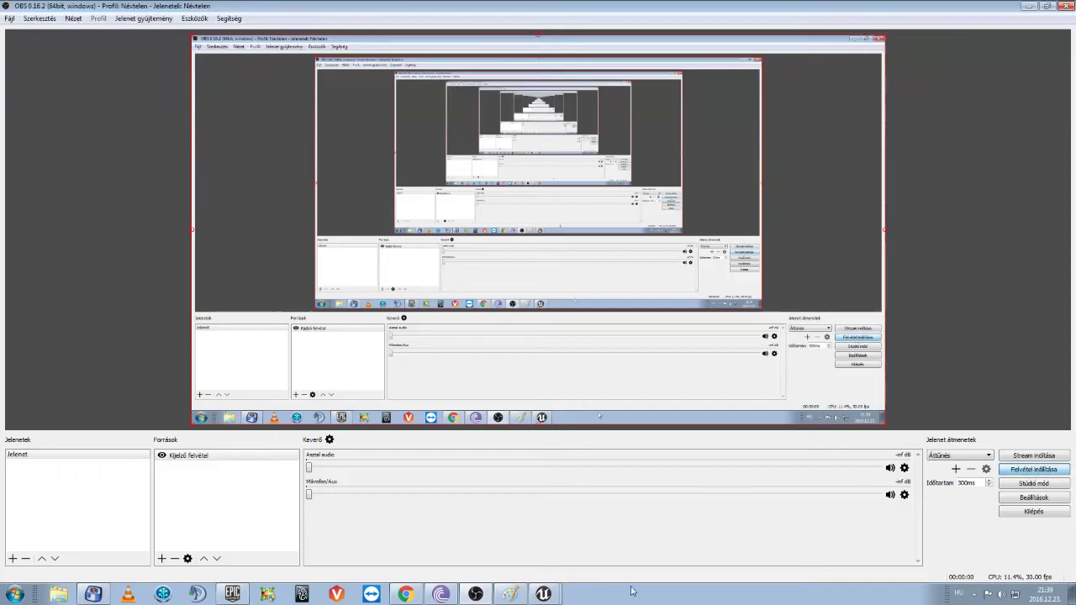
Step: Zoom out the AC_InventorySystem Event Graph and minimize it to reveal the AmphMinimalTestLevel map
left_click(544, 583)
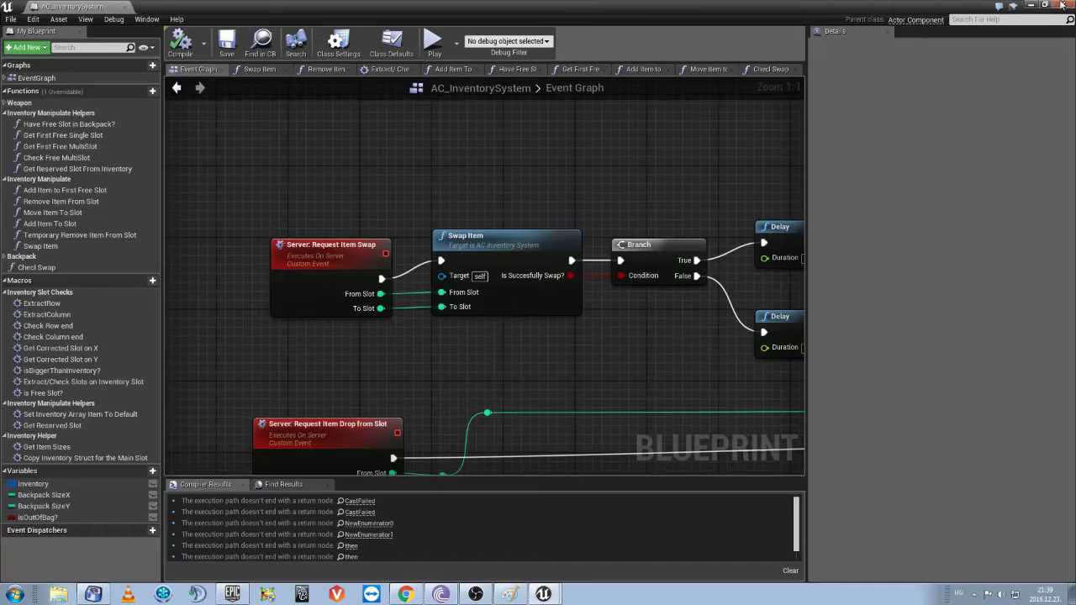
scroll(533, 305, "down", 12)
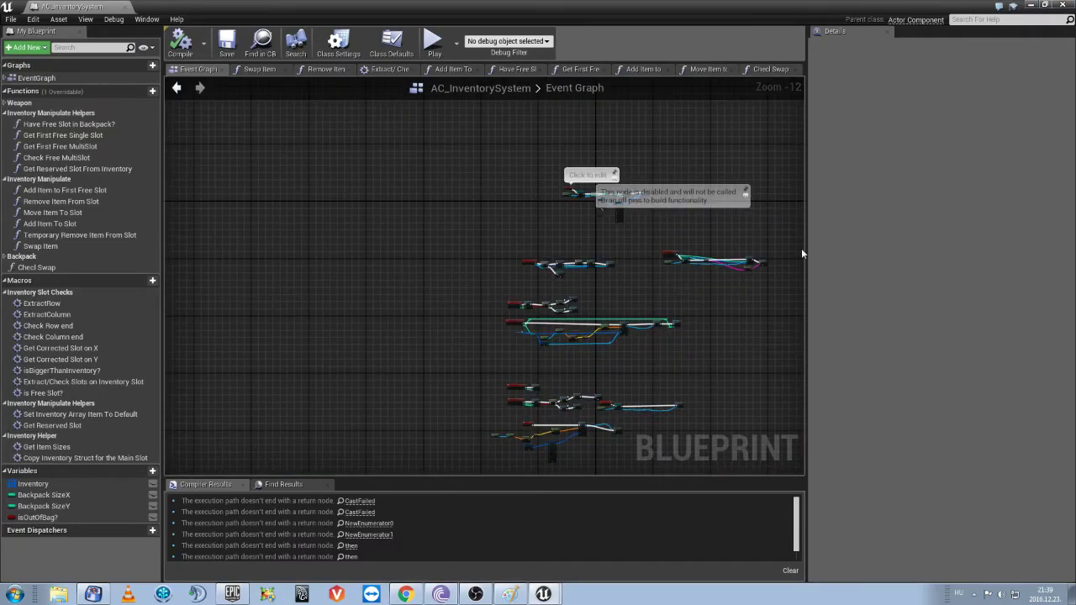
left_click(1033, 6)
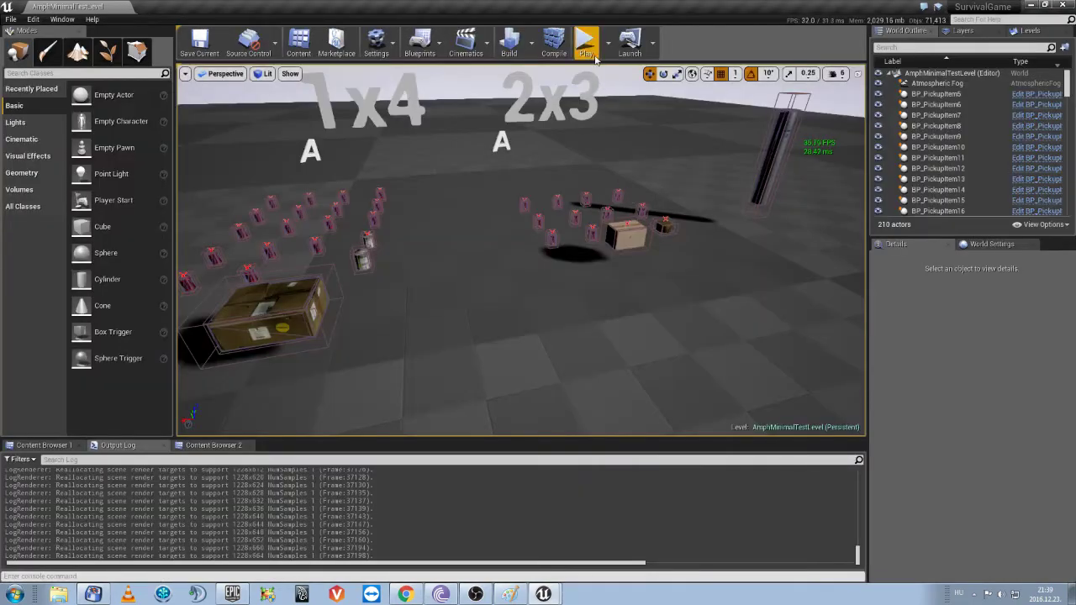
Step: Play the level in the editor, walk to a crate, pick up an item, then stop the session
key("alt+p")
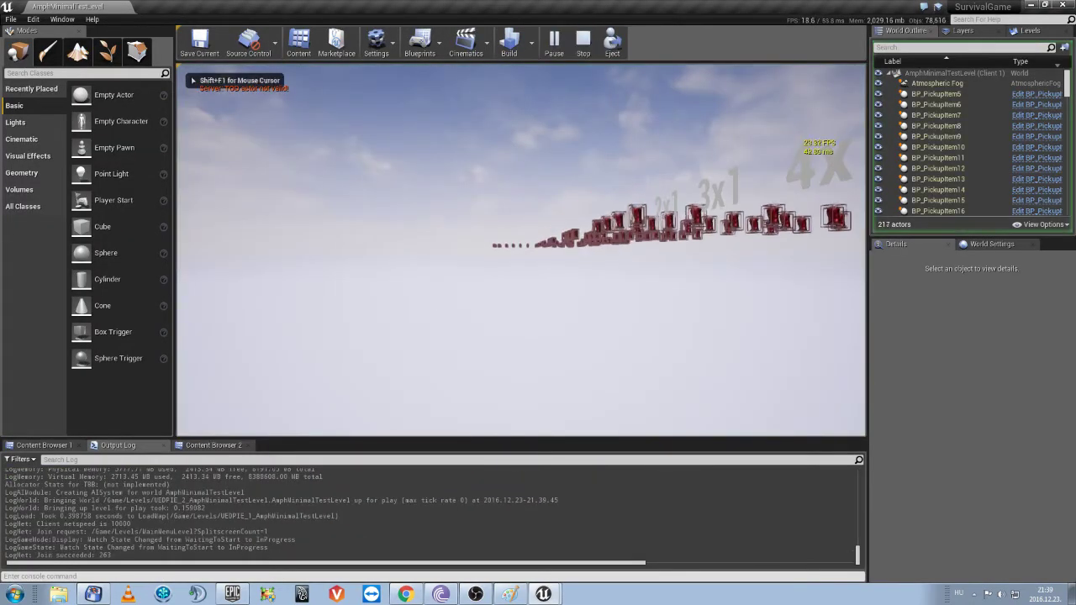
key("w")
key("e")
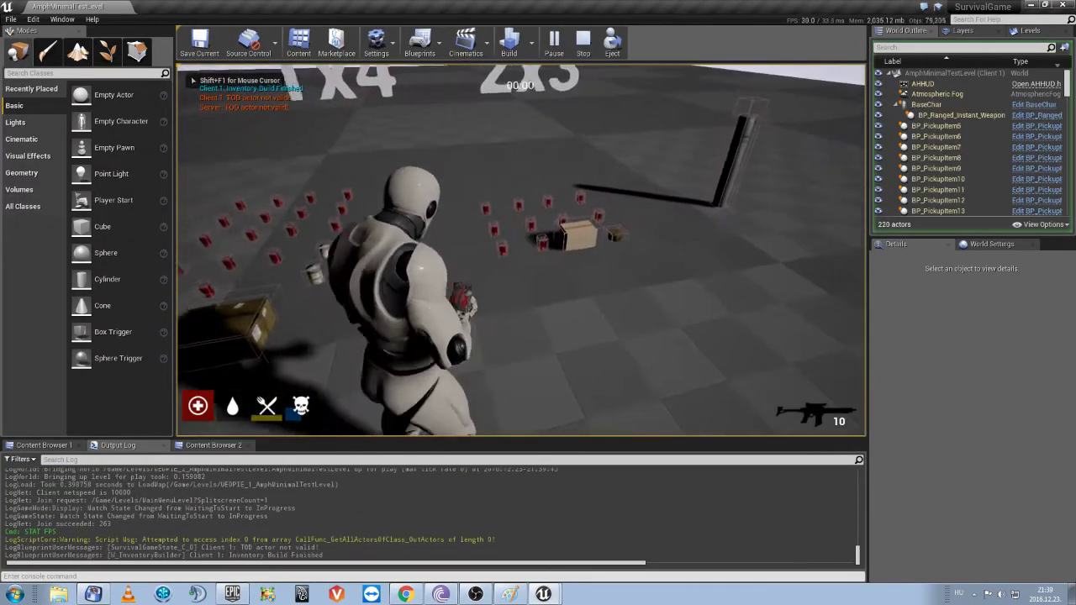
key("w")
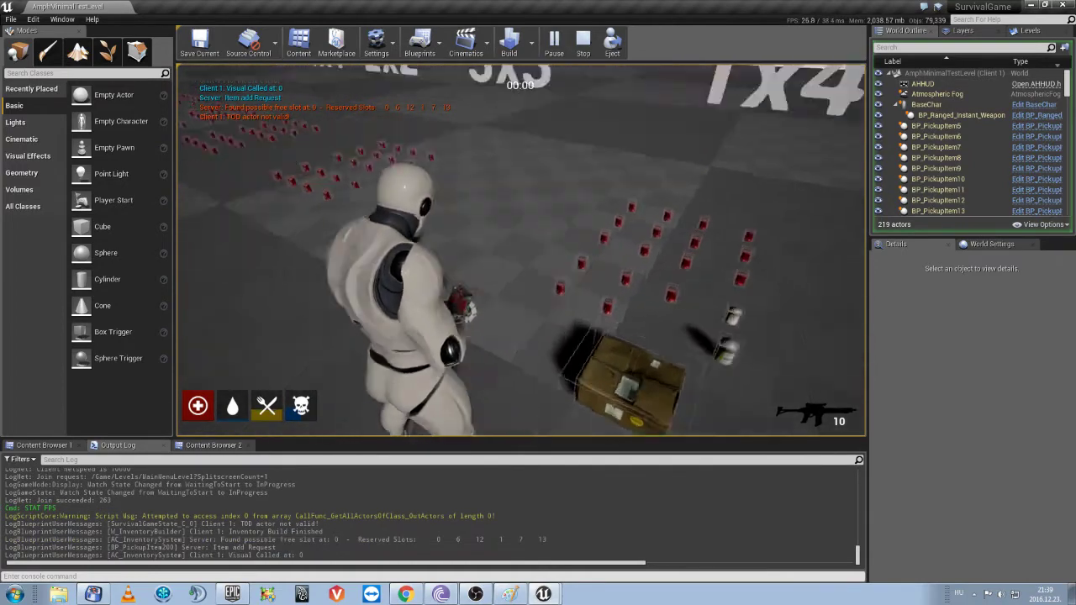
key("w")
key("e")
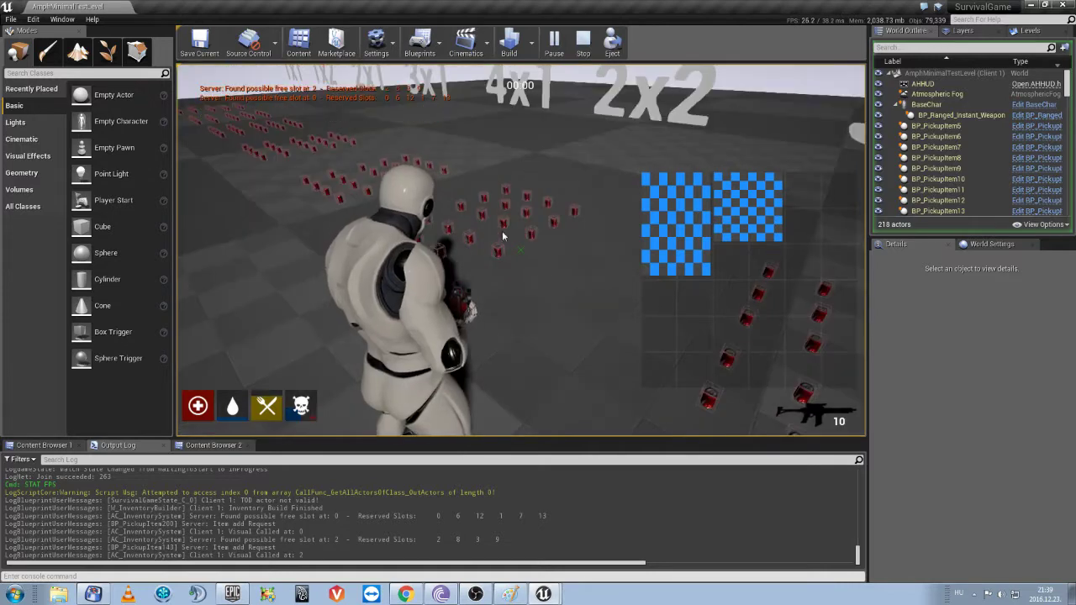
key("Escape")
Step: Pull the editor view back and tilt it toward the item rows, then start a new play session
right_click_drag(595, 259, 595, 236)
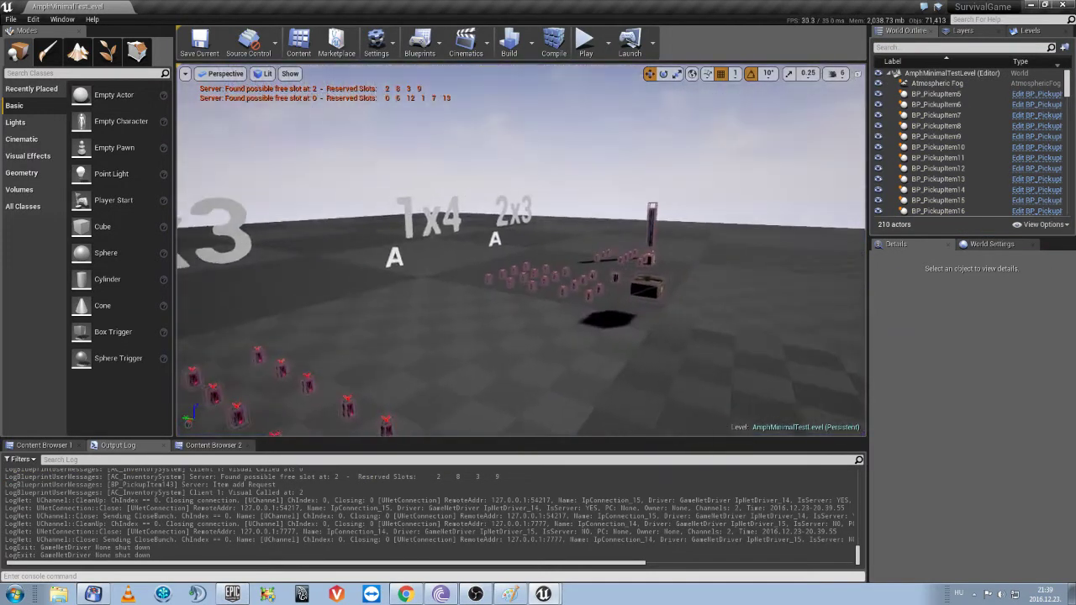
right_click_drag(611, 76, 611, 88)
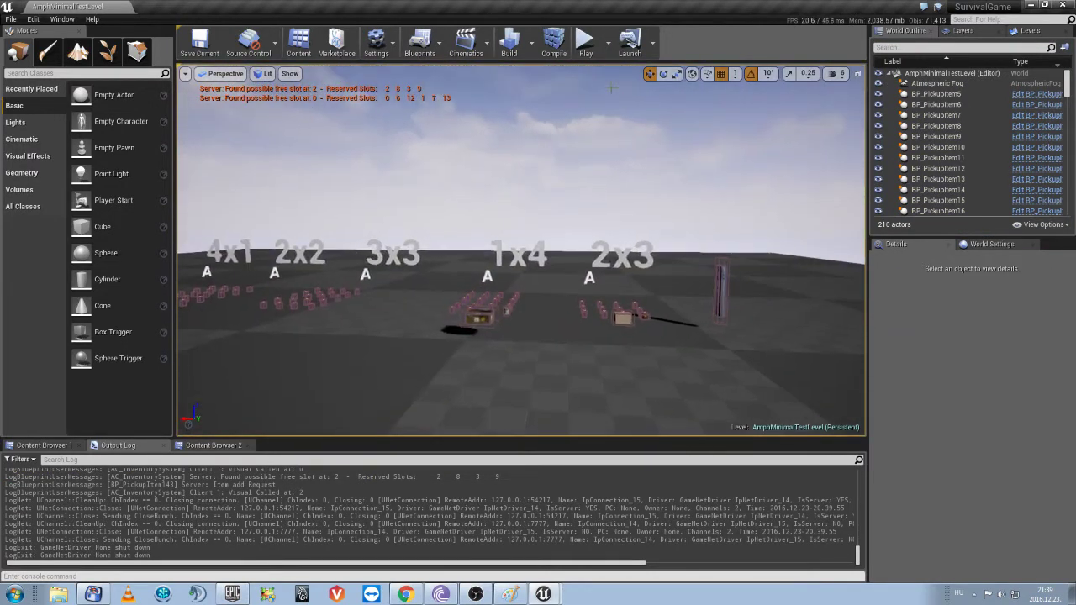
left_click(588, 57)
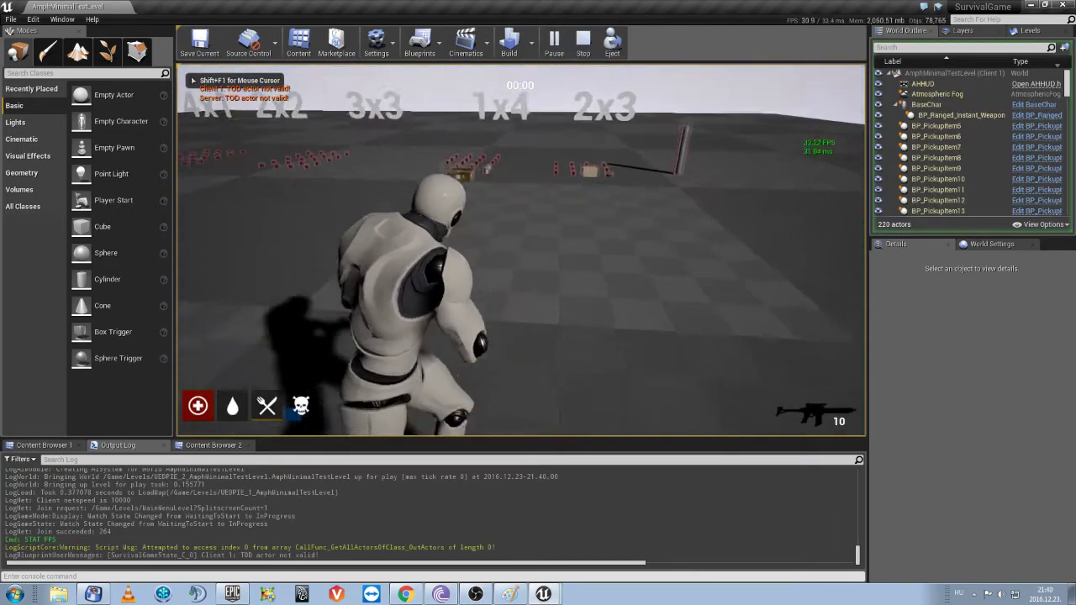
Step: Walk to the boxes, pick up the item beside them, and turn toward the pickup rows
key("w")
key("e")
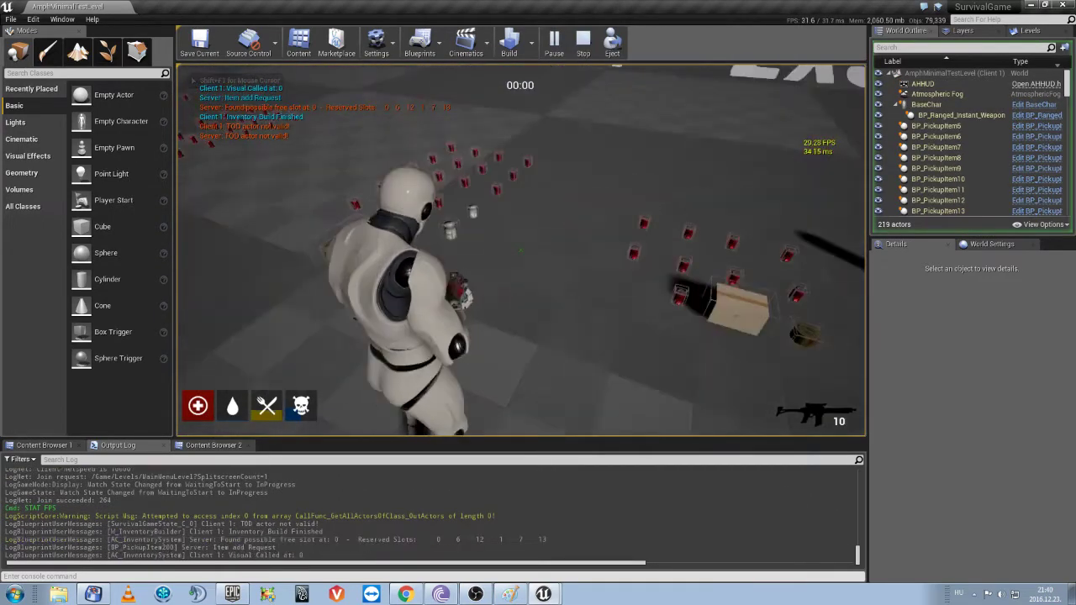
key("e")
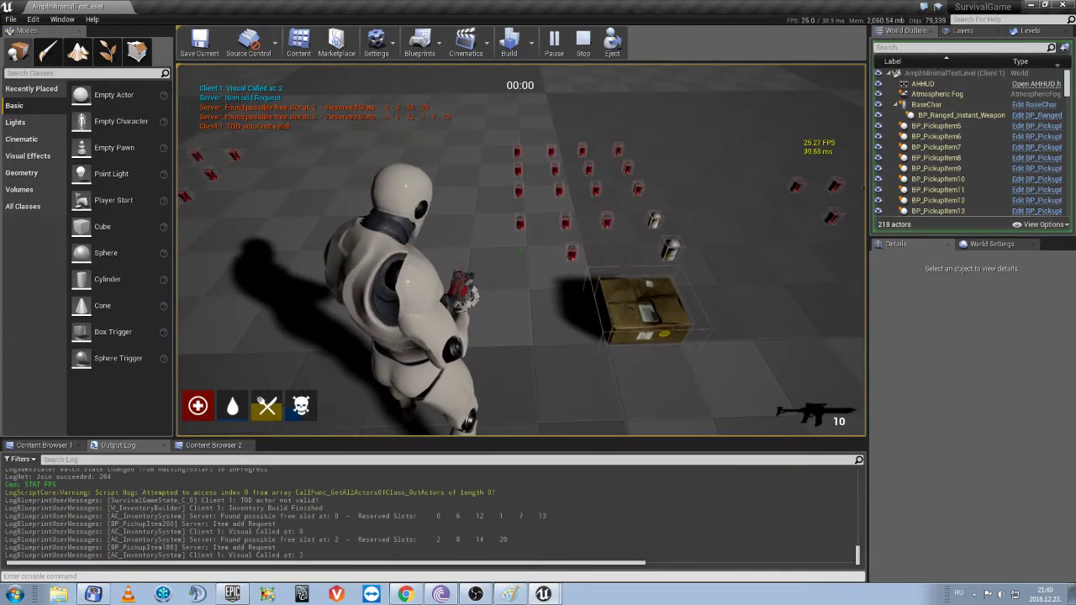
left_click(521, 249)
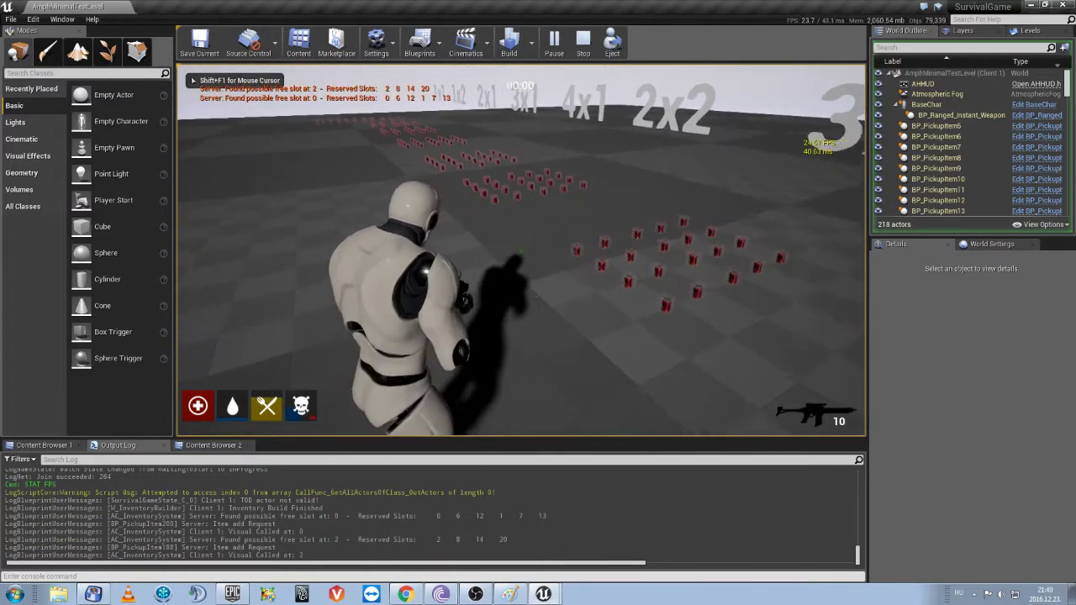
Step: Collect more pickups, including a 2x1 item, and open the inventory grid
key("w")
key("e")
key("i")
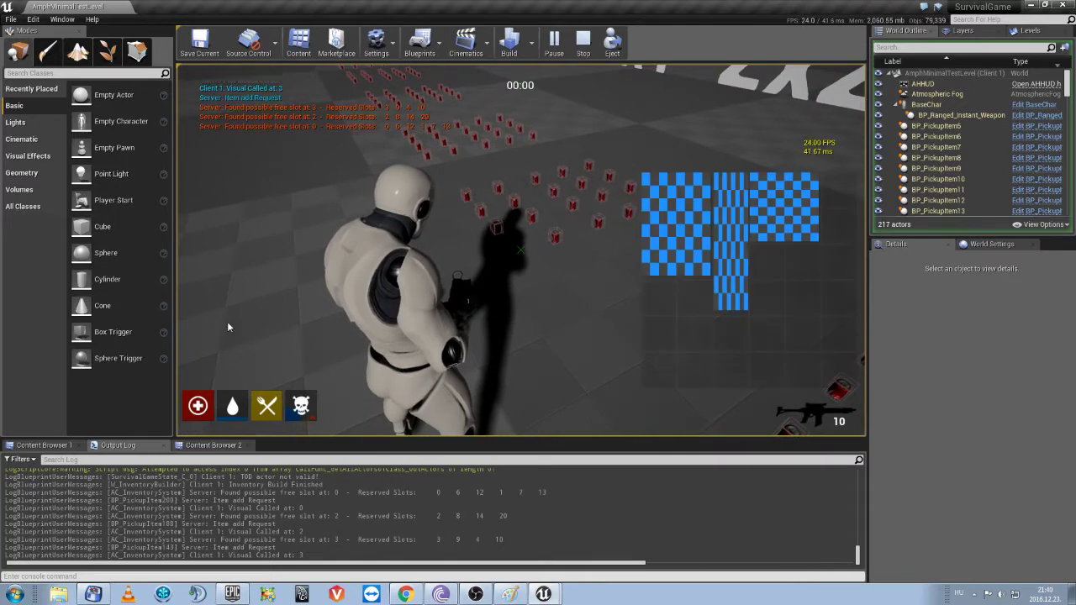
key("i")
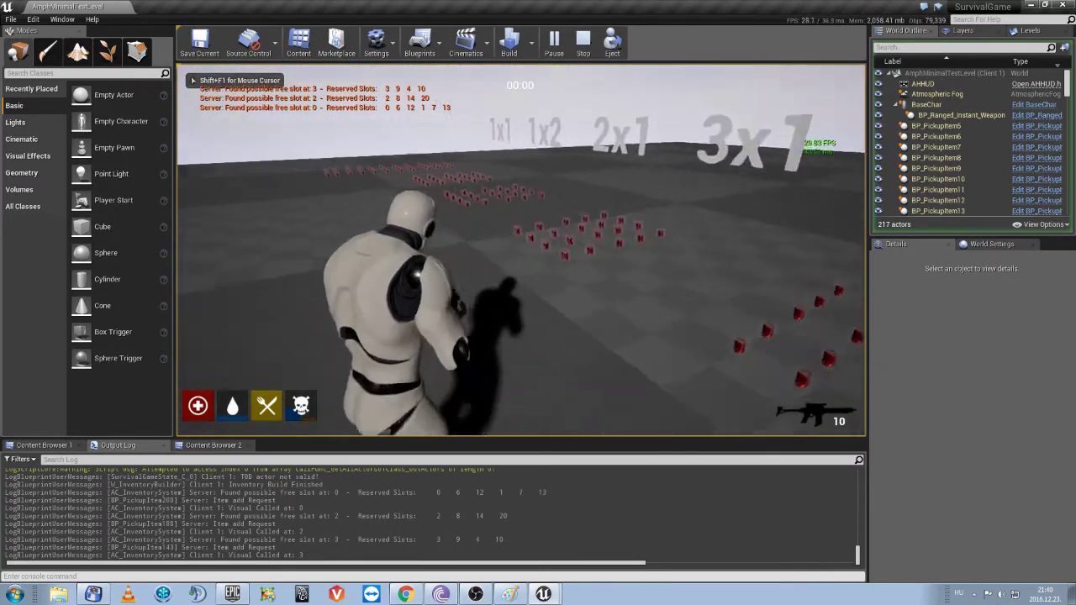
key("w")
key("e")
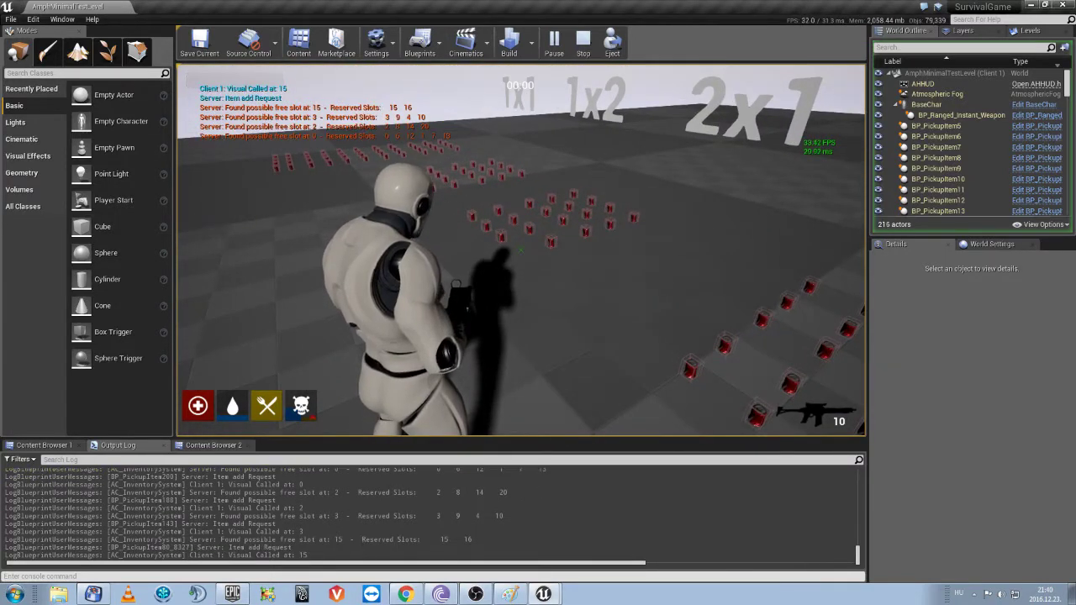
key("i")
Step: Place the square item in the lower-right slots and try moving the tall column item lower
left_click_drag(767, 295, 759, 326)
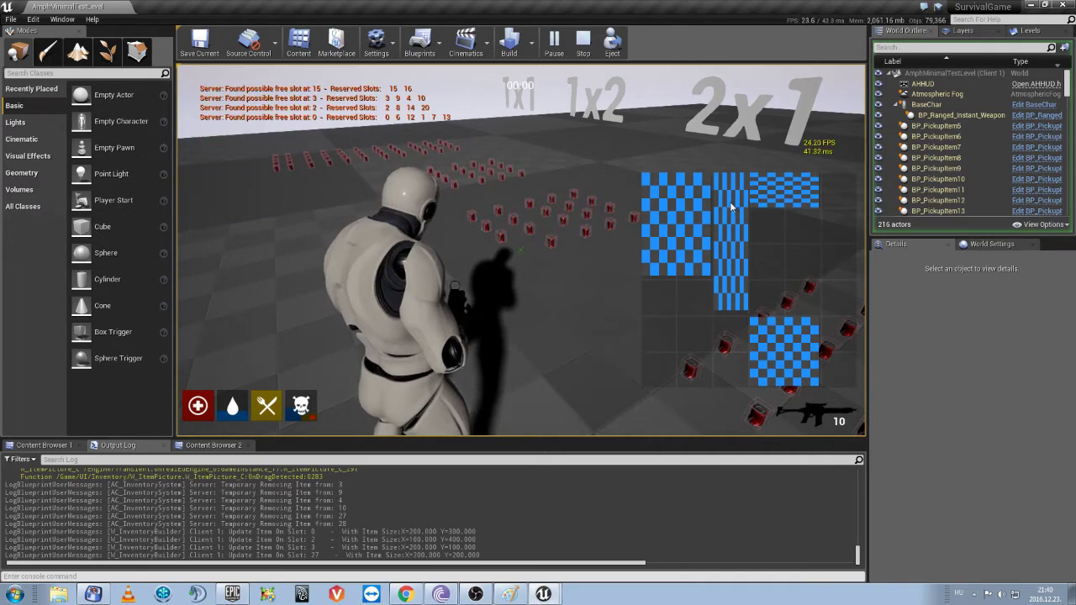
left_click_drag(730, 198, 727, 228)
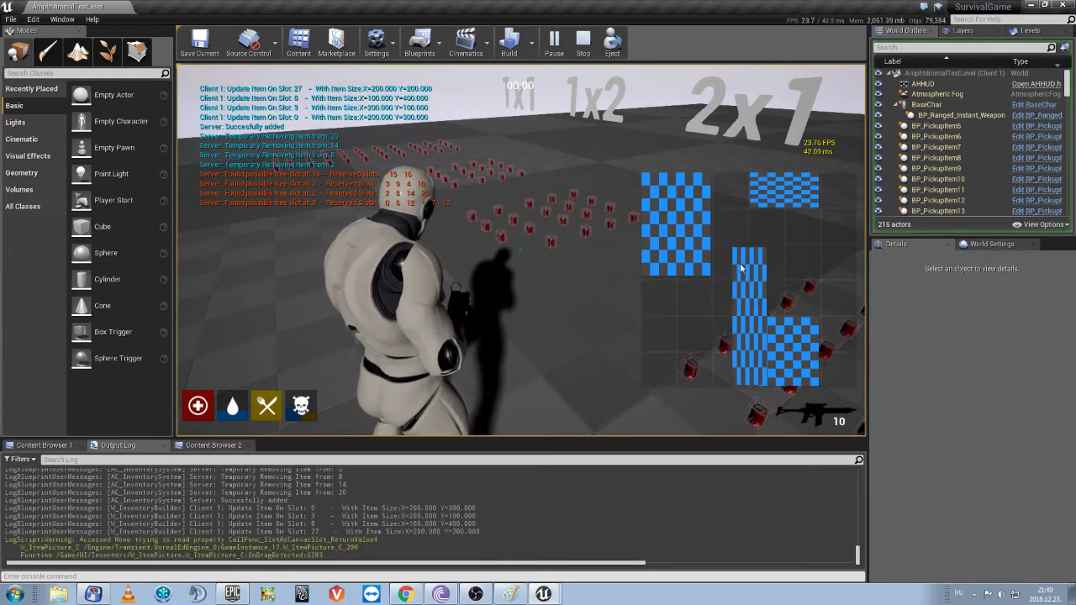
left_click_drag(760, 334, 760, 335)
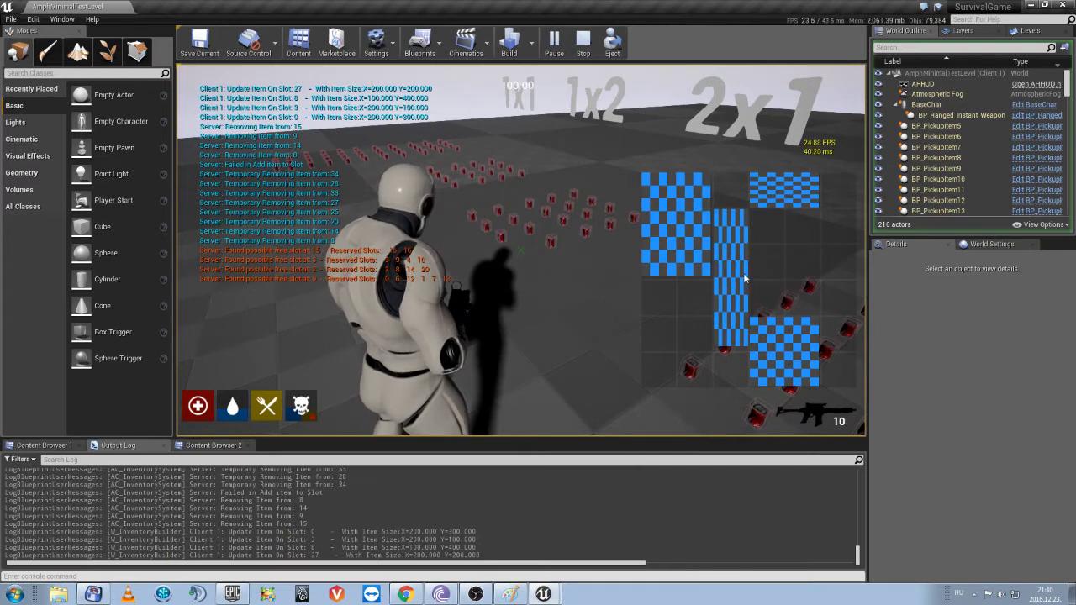
left_click_drag(736, 229, 759, 223)
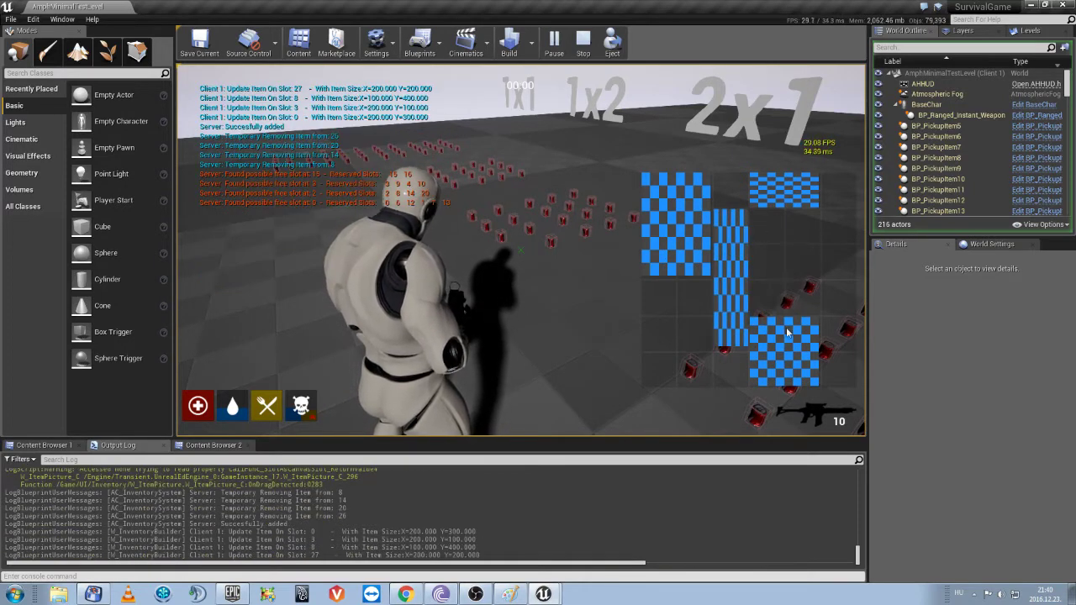
Step: Move the square item to the free lower-left slots, the left item lower, and the tall item to the middle column
left_click_drag(773, 337, 752, 265)
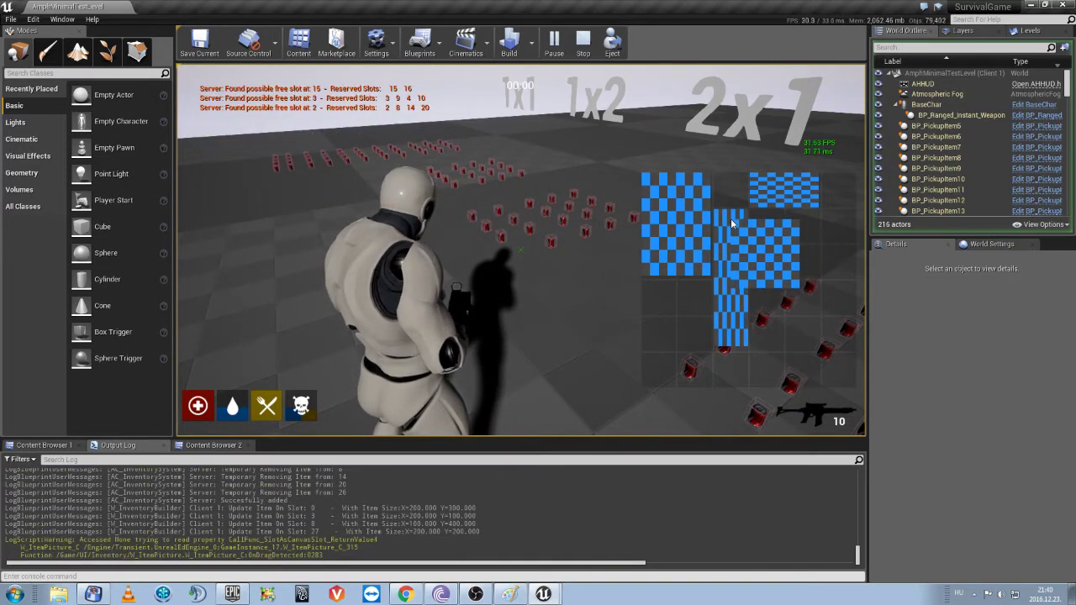
left_click_drag(731, 219, 739, 252)
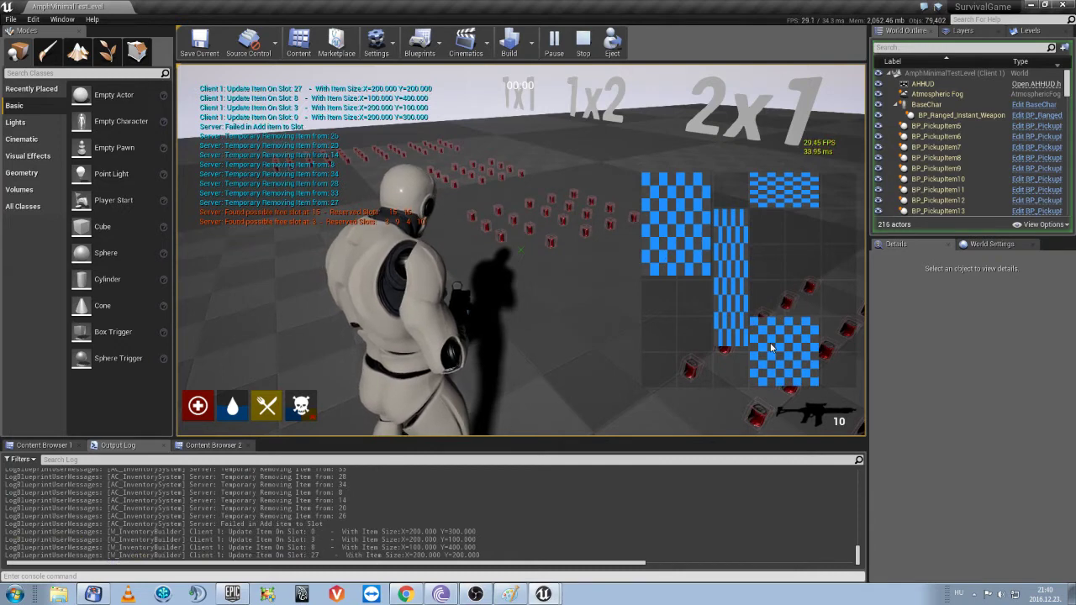
left_click_drag(777, 345, 710, 333)
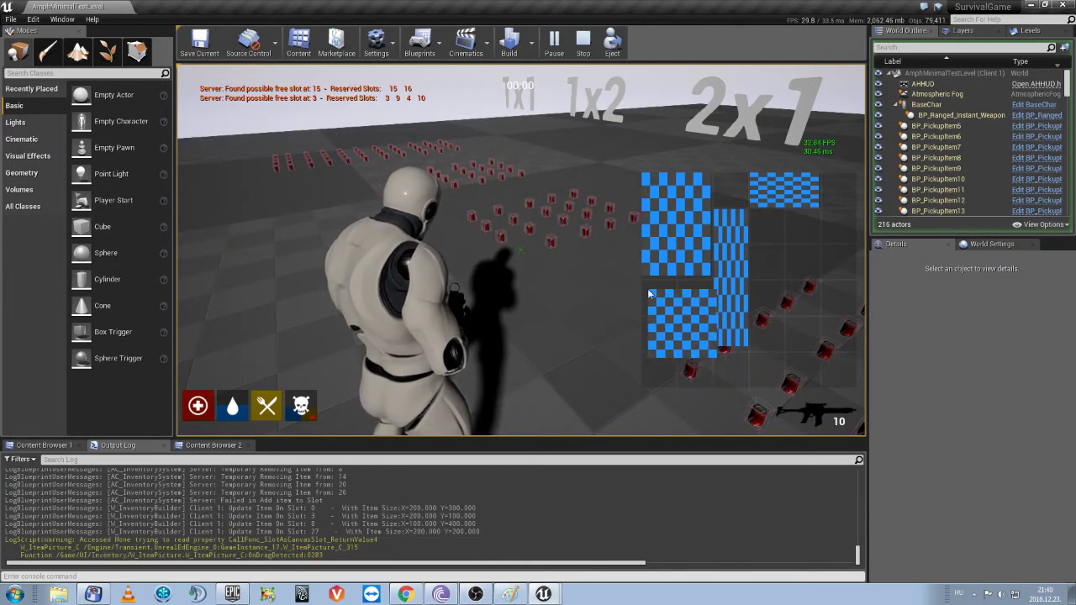
left_click_drag(644, 288, 652, 291)
left_click_drag(678, 189, 654, 303)
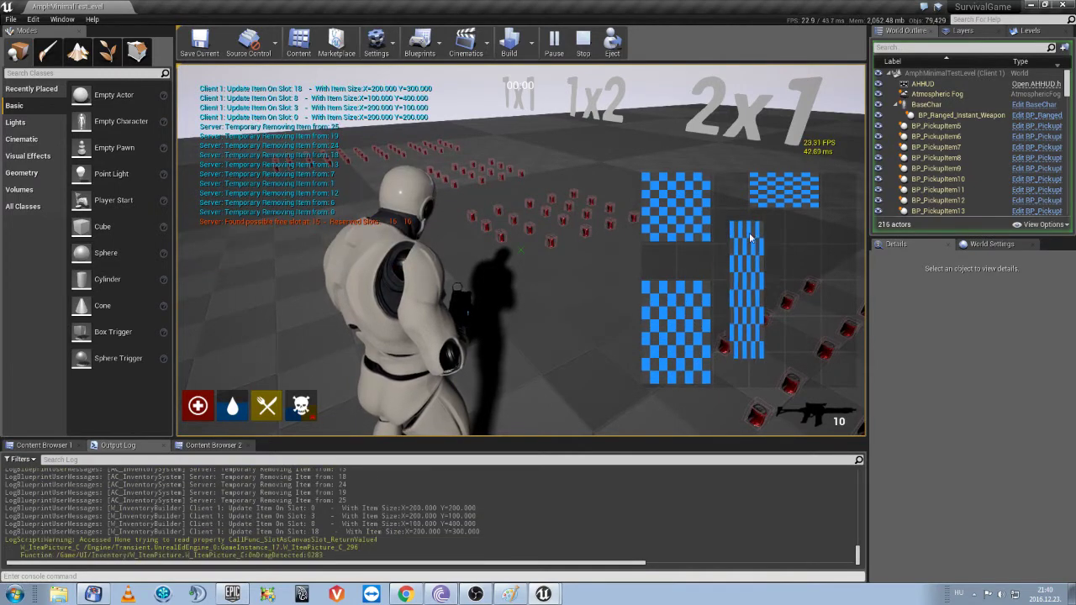
left_click_drag(719, 267, 755, 268)
mouse_move(752, 176)
left_mouse_down()
mouse_move(772, 217)
mouse_move(791, 228)
mouse_move(747, 237)
mouse_move(789, 267)
mouse_move(745, 241)
mouse_move(807, 283)
left_mouse_up()
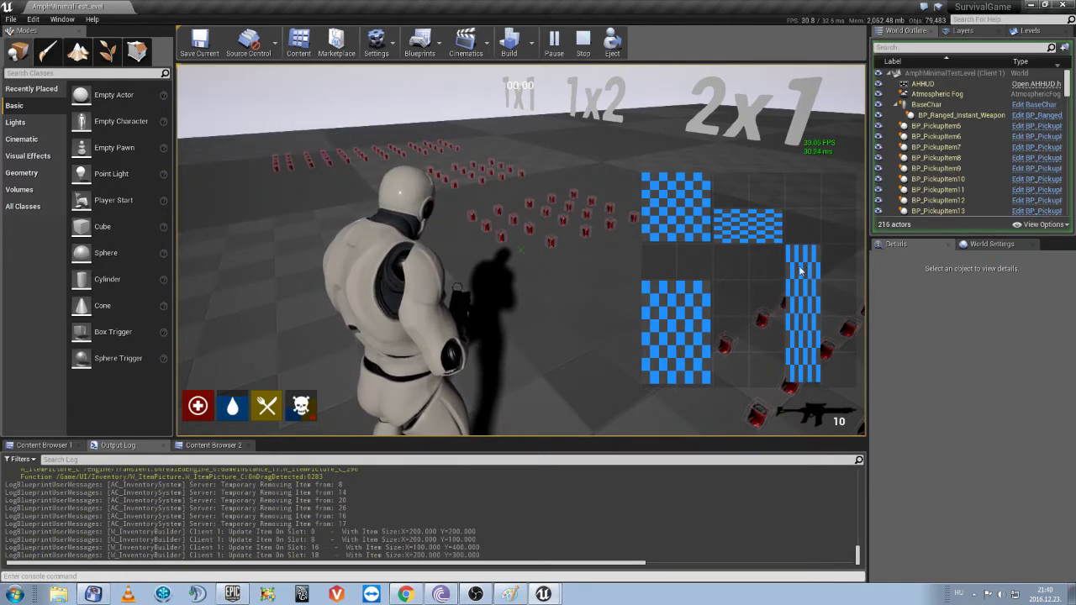
Step: Move the tall item to a left slot and place the large checker item in the right column
left_click_drag(800, 270, 723, 269)
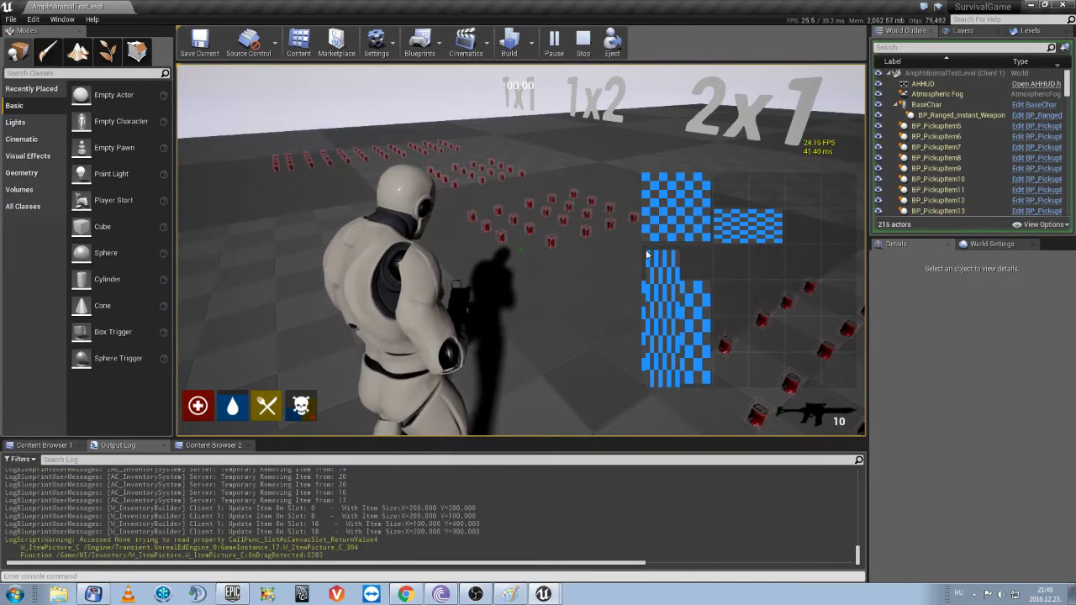
left_click_drag(647, 255, 653, 255)
mouse_move(660, 298)
left_mouse_down()
mouse_move(805, 268)
mouse_move(708, 299)
left_mouse_up()
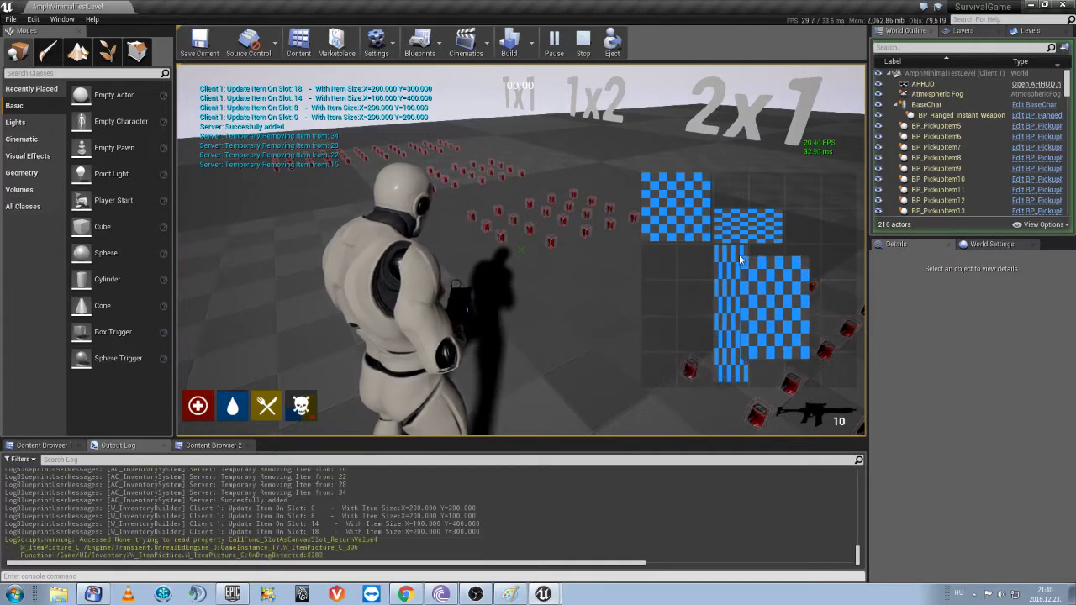
mouse_move(686, 291)
left_mouse_down()
mouse_move(756, 269)
mouse_move(708, 295)
mouse_move(726, 249)
left_mouse_up()
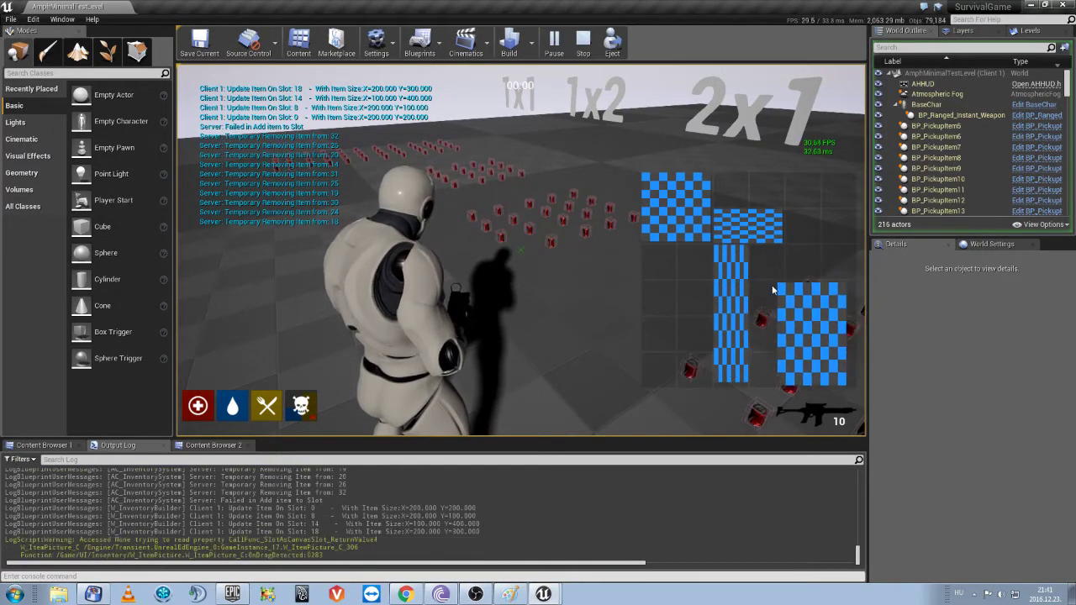
left_click_drag(693, 291, 766, 295)
Step: Shift the tall item into the middle column and the large checker item into the top-right slot
left_click_drag(721, 267, 649, 255)
mouse_move(774, 306)
left_mouse_down()
mouse_move(720, 265)
mouse_move(720, 250)
left_mouse_up()
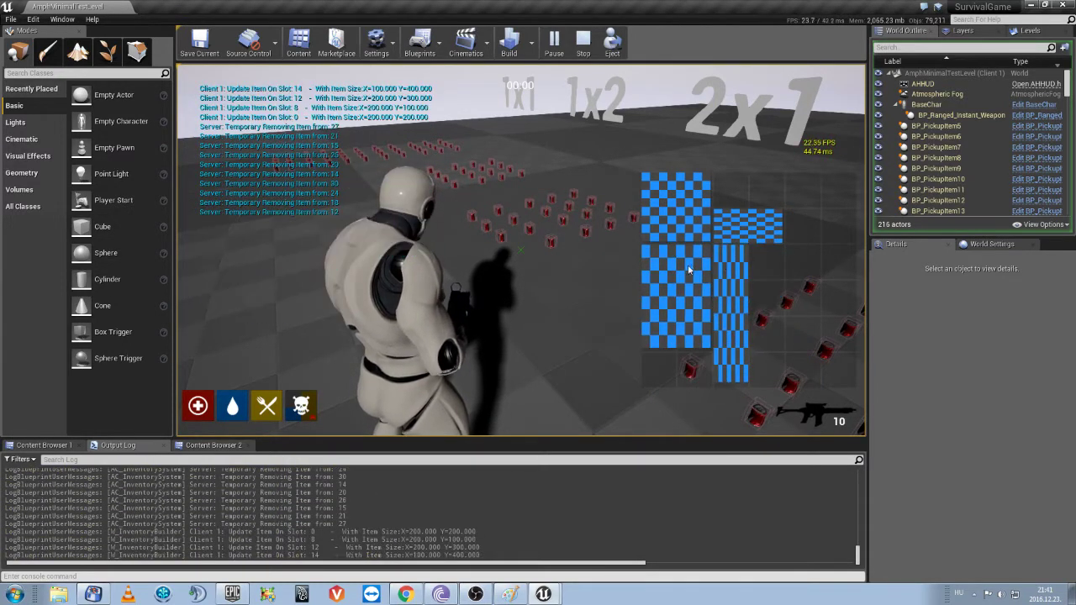
mouse_move(677, 277)
left_mouse_down()
mouse_move(790, 256)
mouse_move(760, 256)
mouse_move(712, 197)
mouse_move(723, 183)
mouse_move(716, 209)
left_mouse_up()
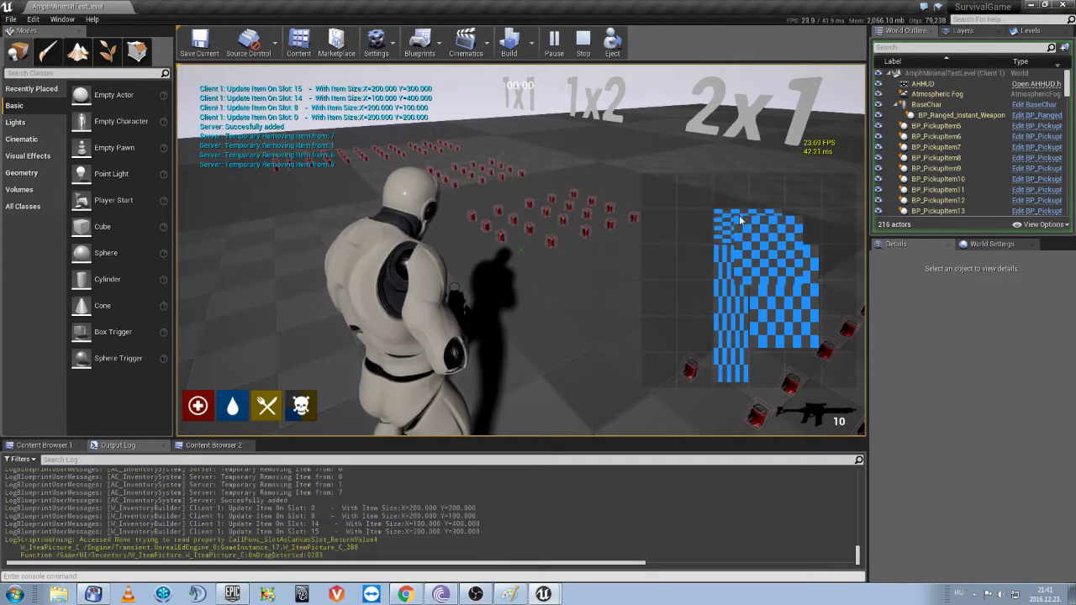
left_click_drag(774, 178, 793, 180)
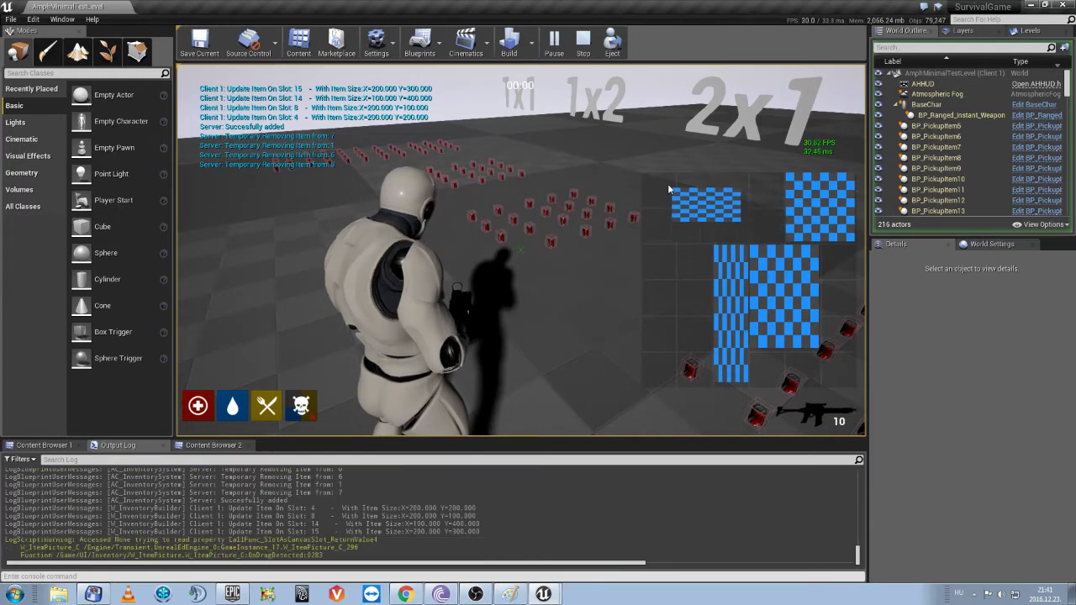
Step: Reposition the horizontal 2x1 item, then drag it and the 2x2 item out of the inventory
mouse_move(752, 227)
left_mouse_down()
mouse_move(763, 217)
mouse_move(713, 185)
left_mouse_up()
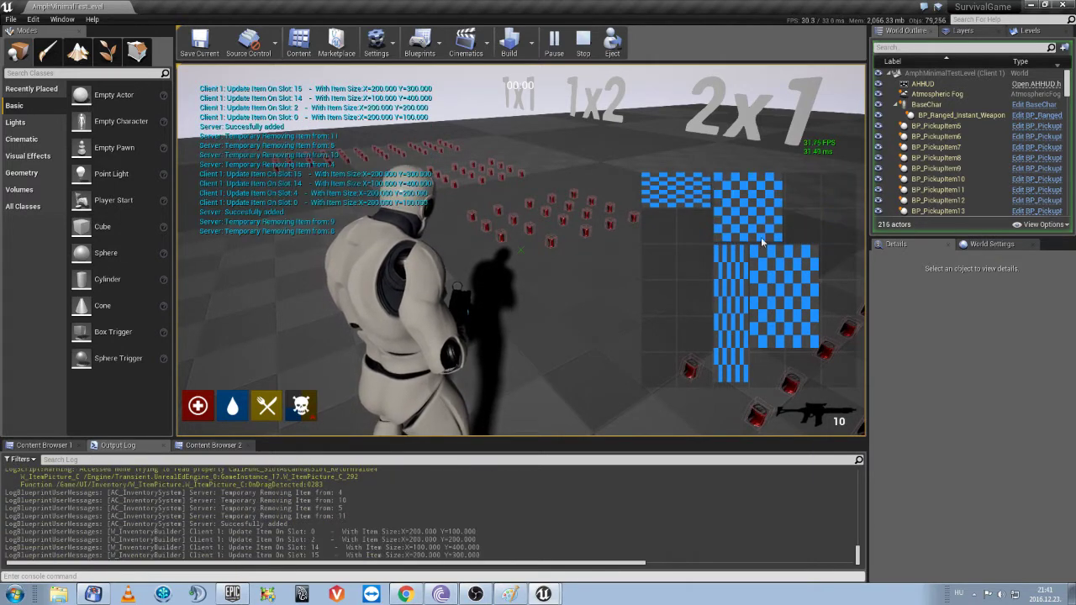
mouse_move(761, 237)
left_mouse_down()
mouse_move(786, 262)
mouse_move(775, 259)
left_mouse_up()
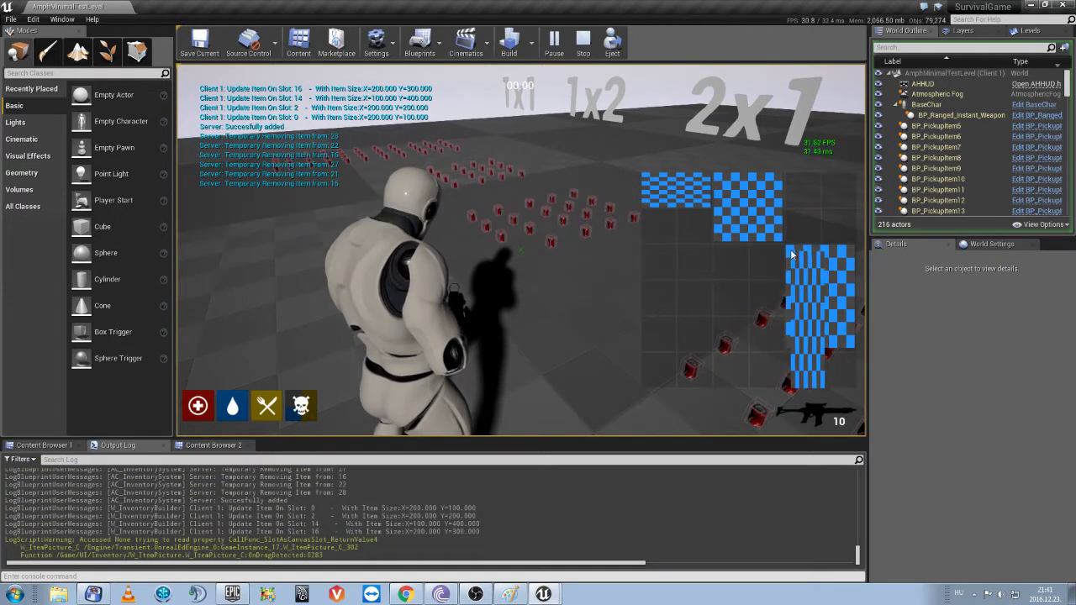
mouse_move(748, 207)
left_mouse_down()
mouse_move(615, 244)
mouse_move(522, 244)
left_mouse_up()
left_click_drag(747, 295, 488, 269)
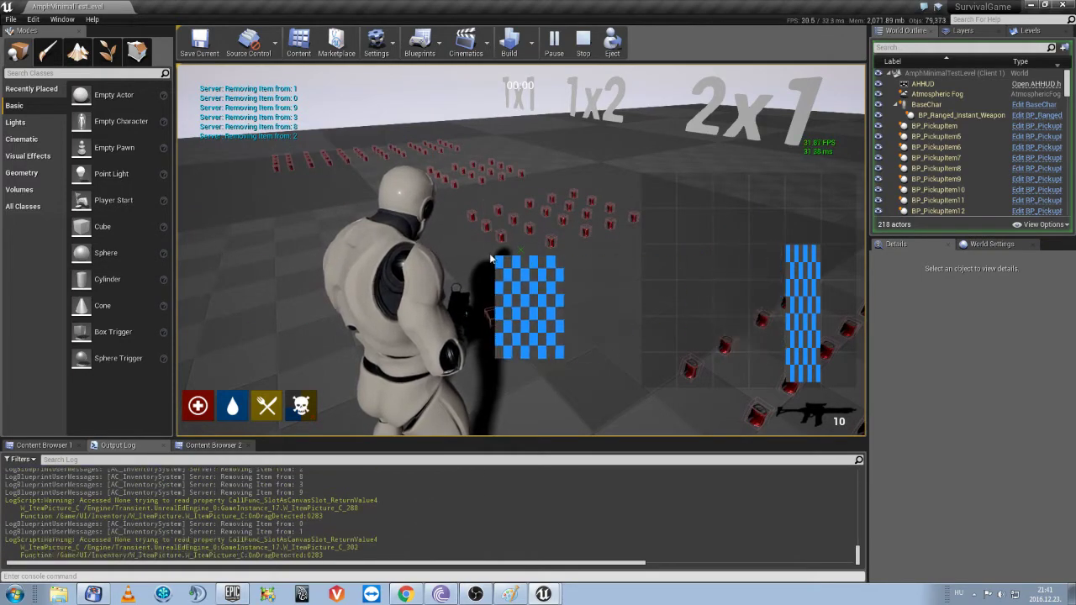
Step: Drop the last tall item into the world and pick up items from the pickup cluster
left_click(652, 293)
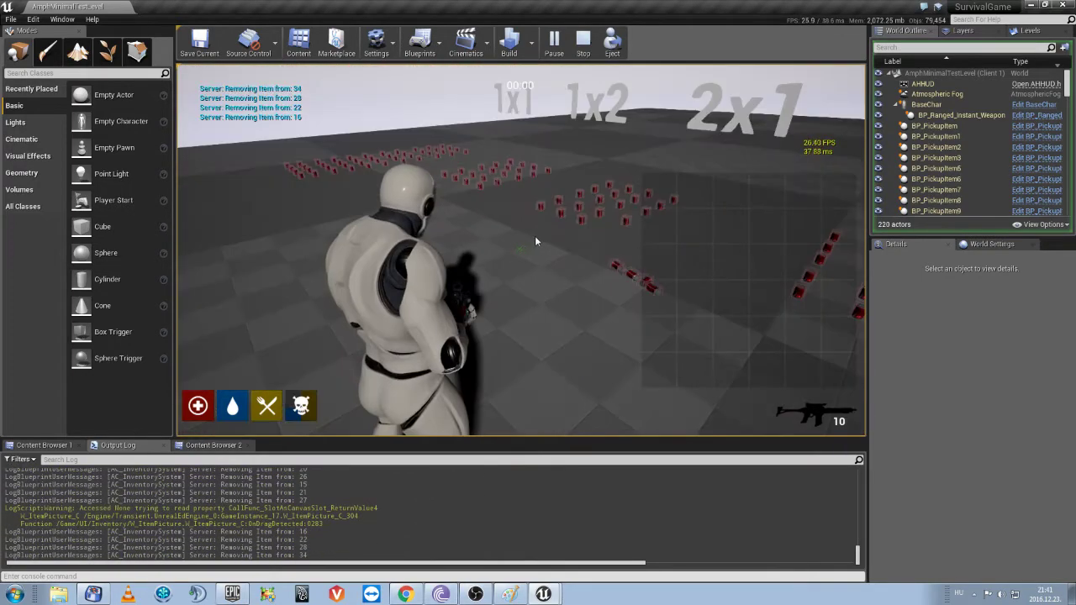
left_click(536, 239)
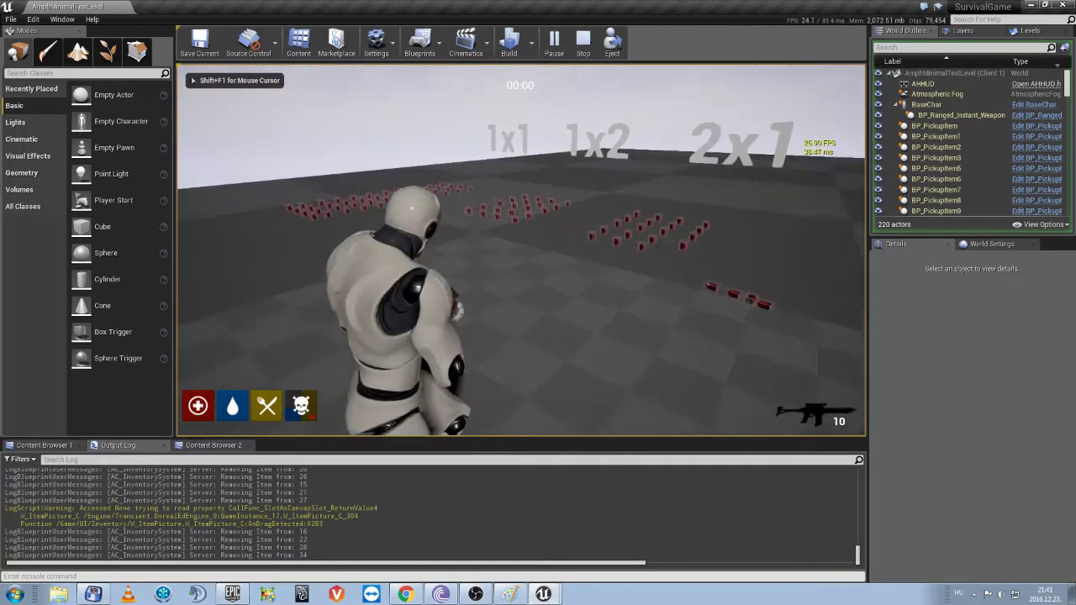
key("e")
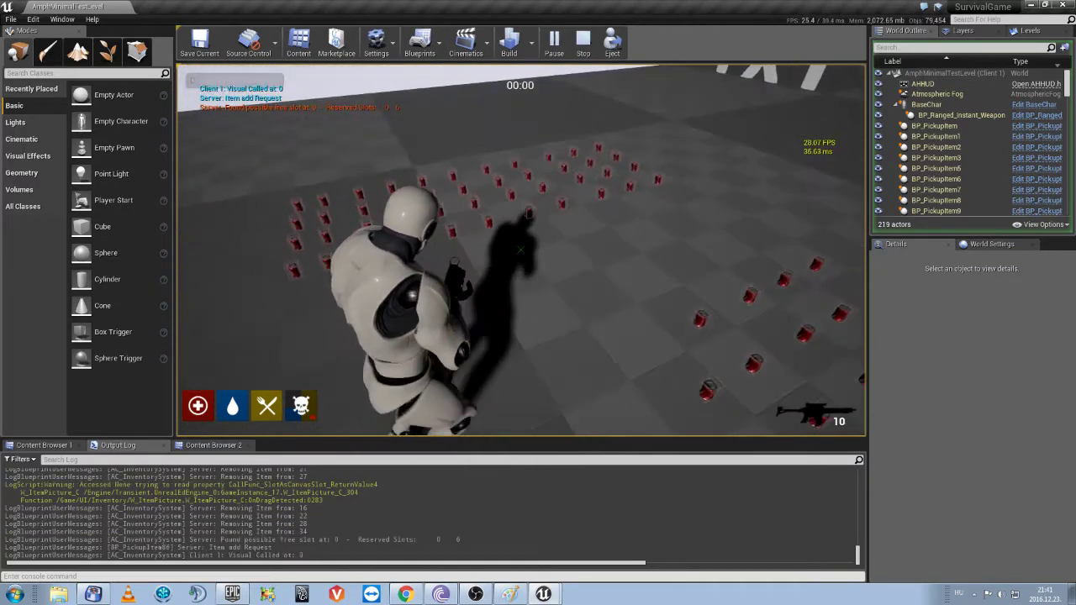
key("e")
key("e")
key("e")
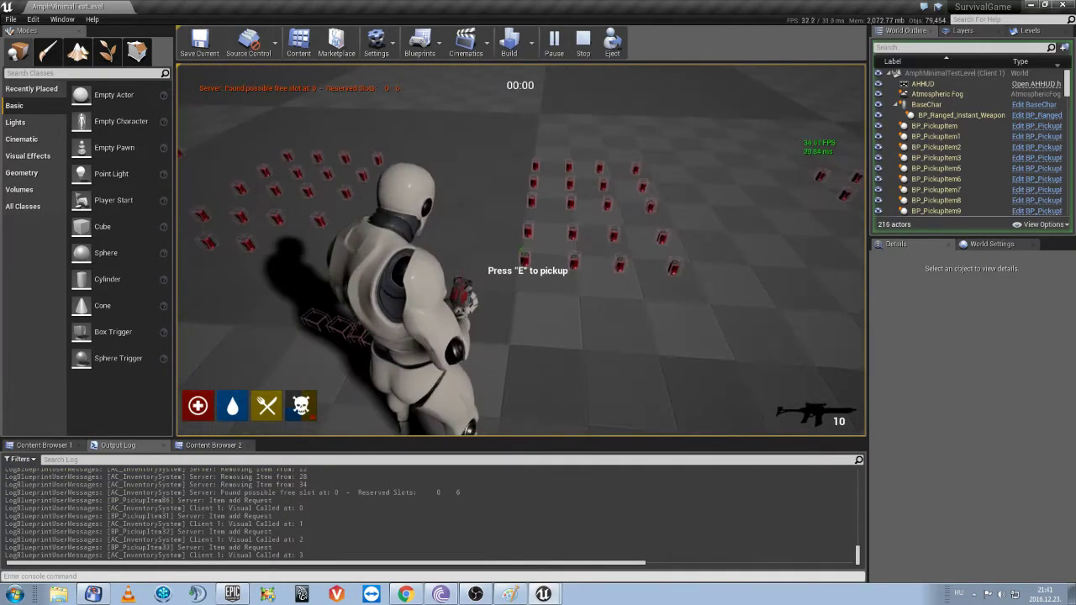
Step: Collect two more pickups, open the inventory, and move a checker item and the striped item to the upper rows
key("e")
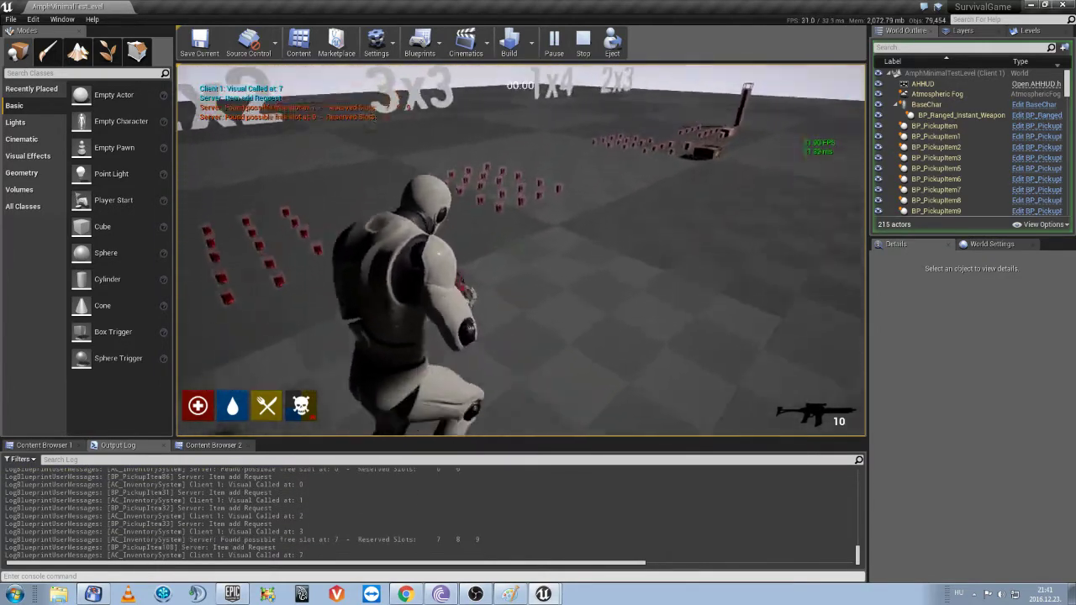
key("e")
key("i")
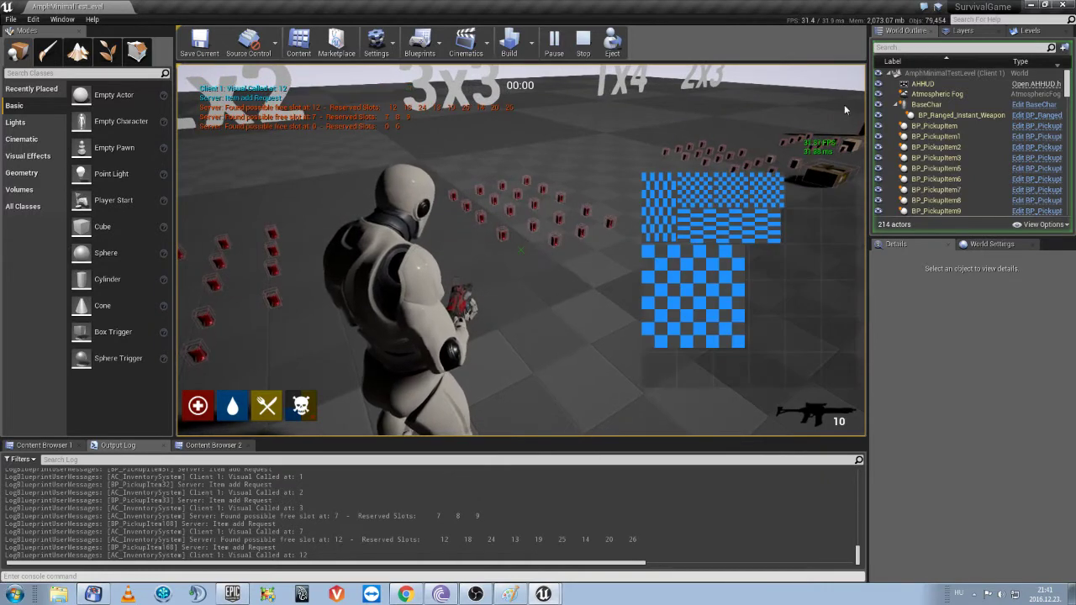
mouse_move(661, 272)
left_mouse_down()
mouse_move(768, 287)
mouse_move(752, 293)
mouse_move(773, 297)
mouse_move(684, 217)
mouse_move(762, 288)
left_mouse_up()
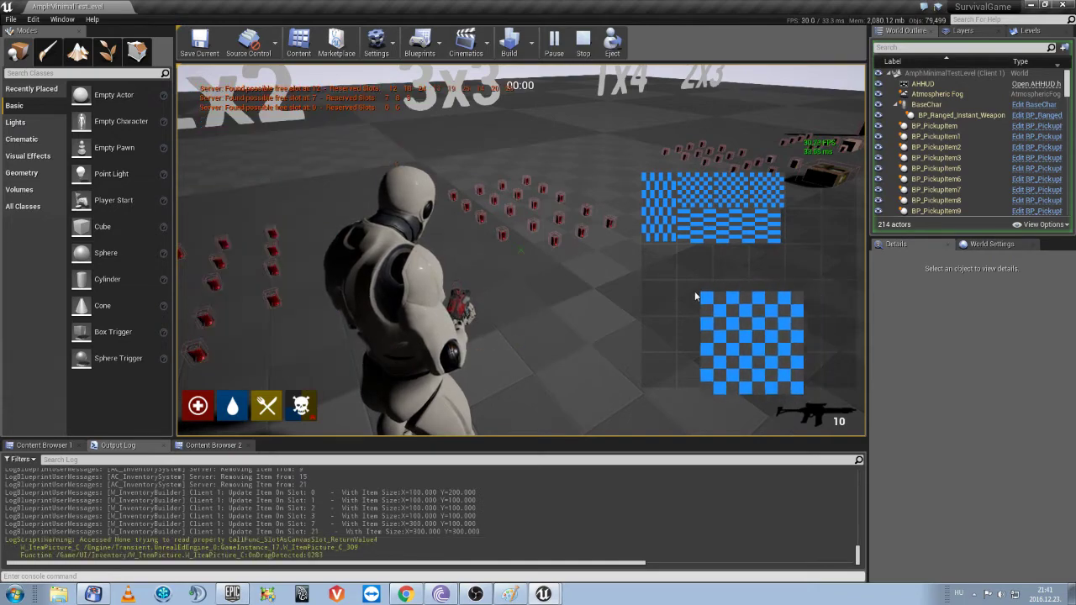
mouse_move(770, 304)
left_mouse_down()
mouse_move(685, 221)
mouse_move(694, 263)
left_mouse_up()
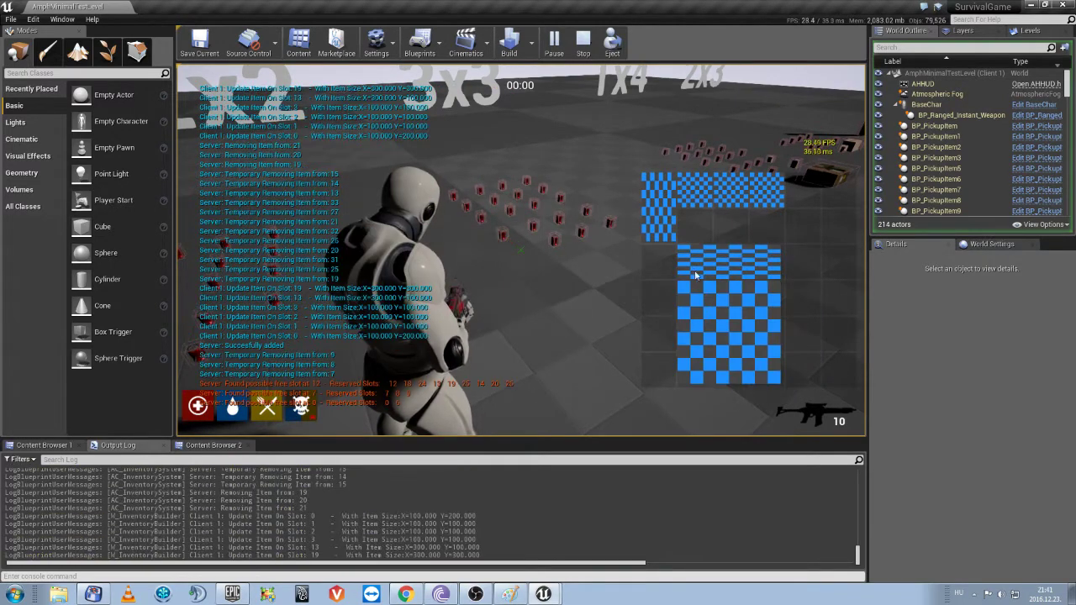
left_click_drag(694, 263, 755, 225)
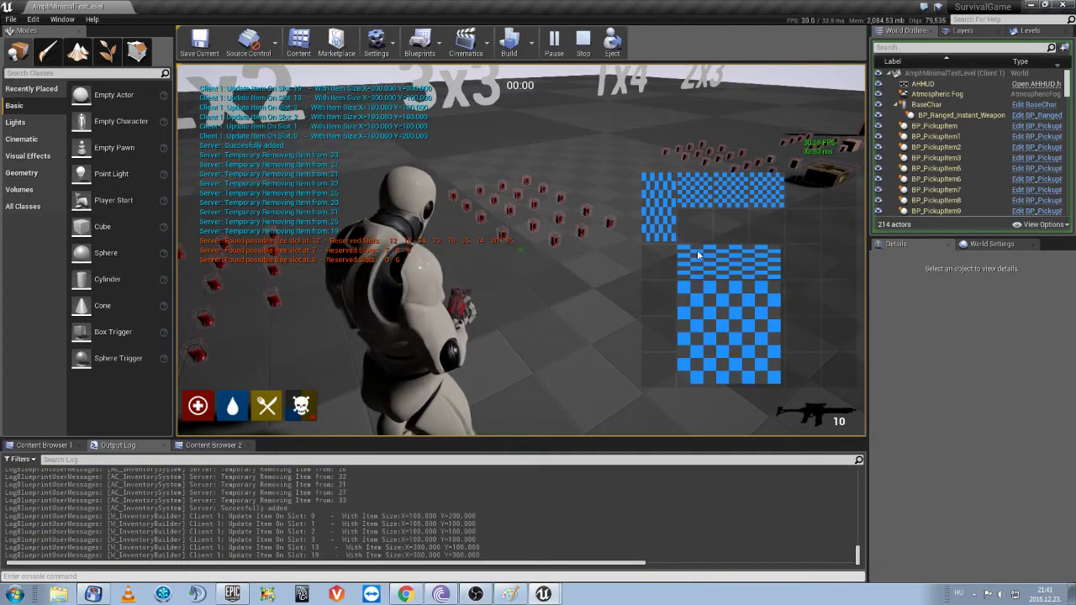
Step: Move the large checker item into the lower-left slot, then shift it down and toward the upper right
mouse_move(680, 286)
left_mouse_down()
mouse_move(645, 256)
mouse_move(668, 258)
left_mouse_up()
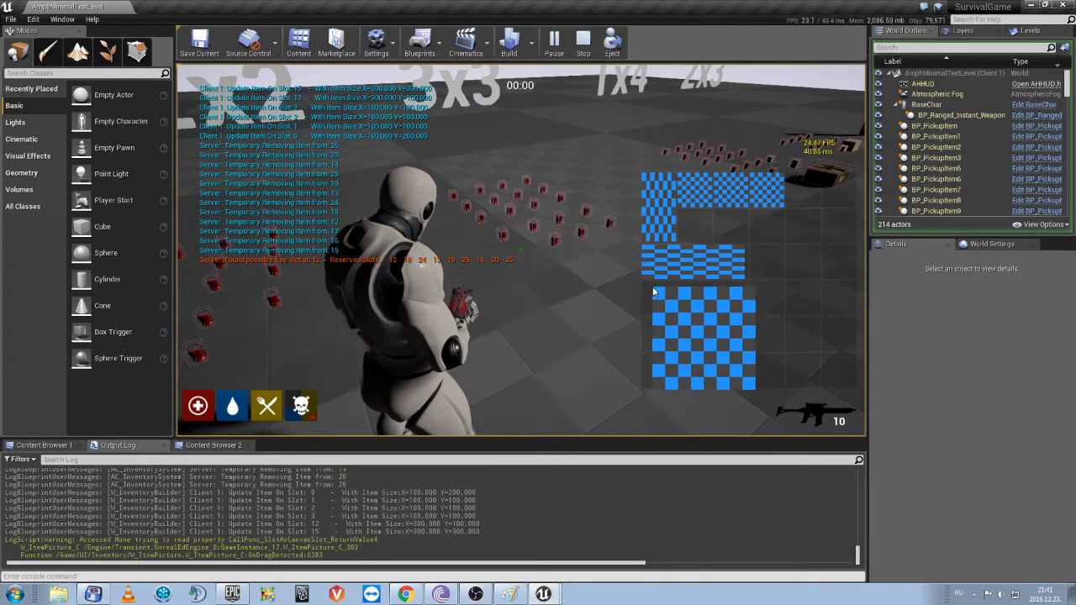
left_click_drag(771, 267, 664, 301)
mouse_move(659, 258)
left_mouse_down()
mouse_move(659, 296)
mouse_move(776, 285)
mouse_move(769, 269)
left_mouse_up()
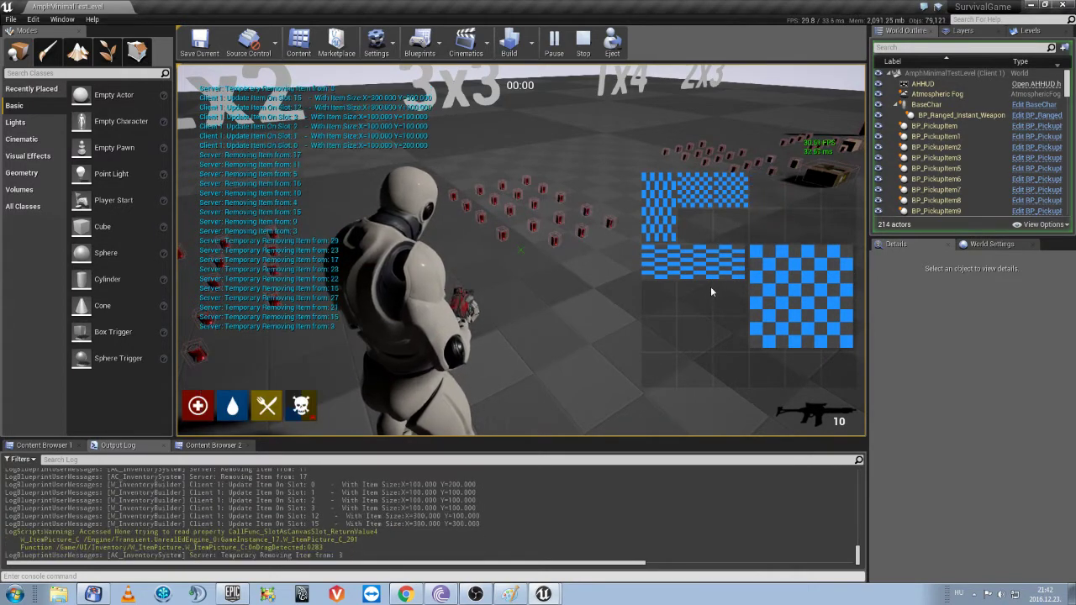
mouse_move(710, 292)
left_mouse_down()
mouse_move(749, 291)
mouse_move(662, 304)
left_mouse_up()
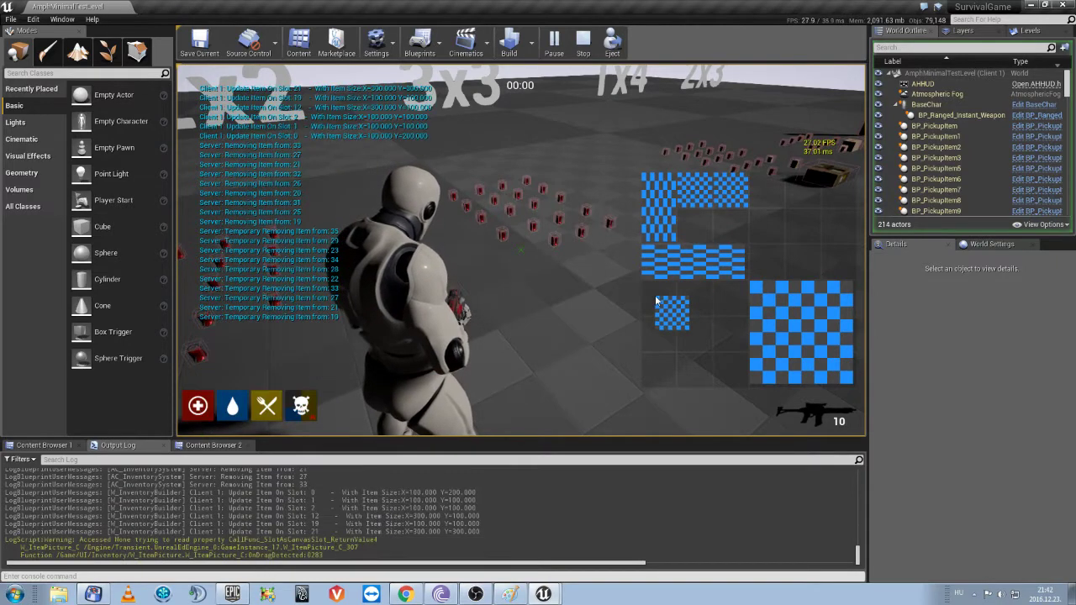
mouse_move(786, 300)
left_mouse_down()
mouse_move(635, 301)
mouse_move(654, 295)
left_mouse_up()
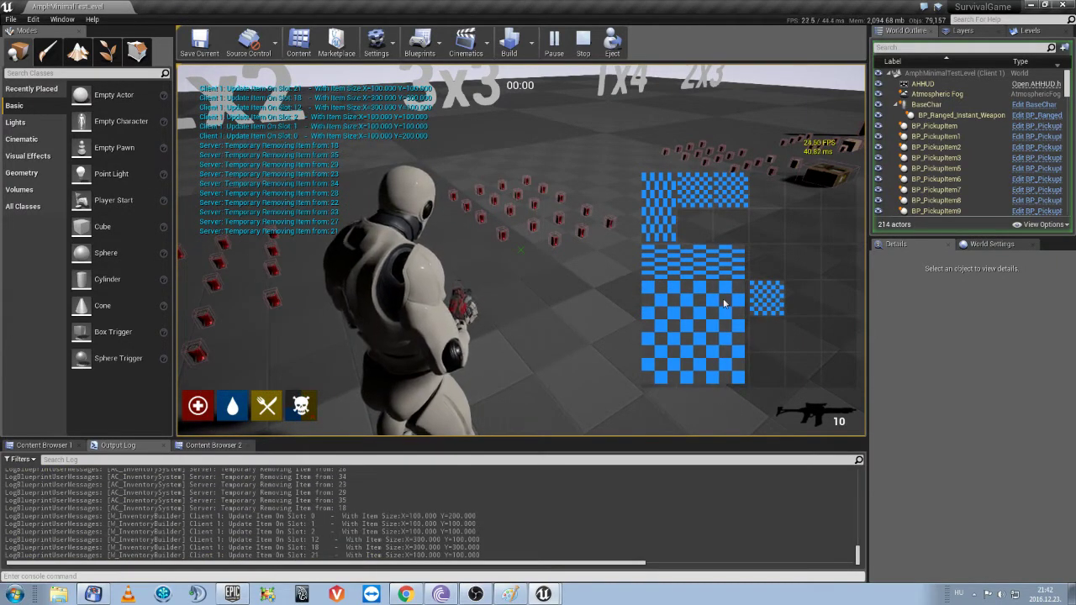
mouse_move(724, 303)
left_mouse_down()
mouse_move(772, 204)
mouse_move(759, 300)
left_mouse_up()
Step: Reposition the small checker pieces below the tall piece and beside the large checker item
left_click_drag(768, 192, 768, 252)
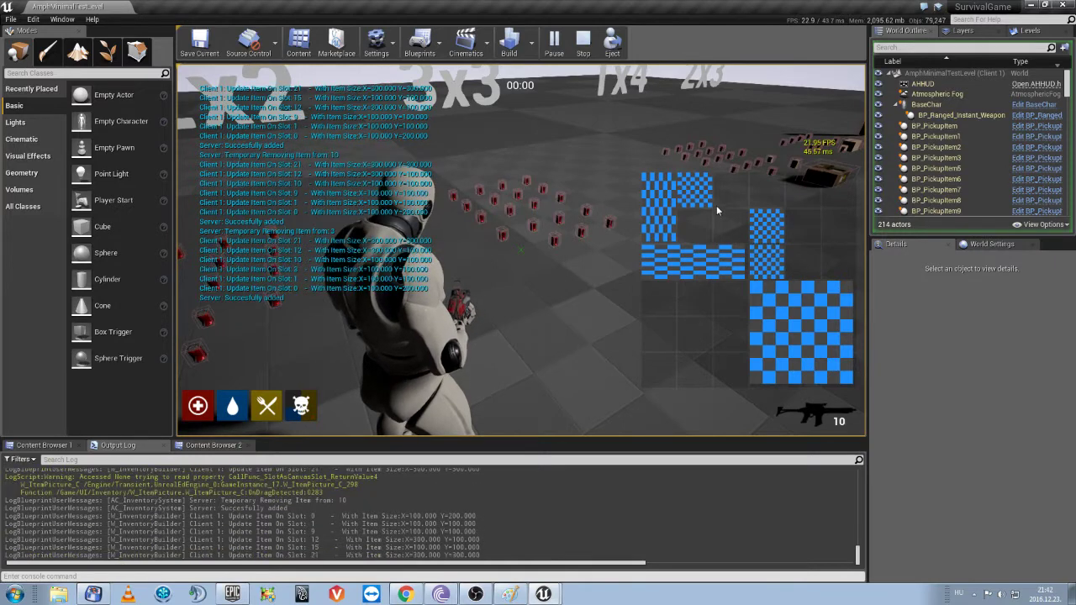
left_click_drag(693, 196, 779, 227)
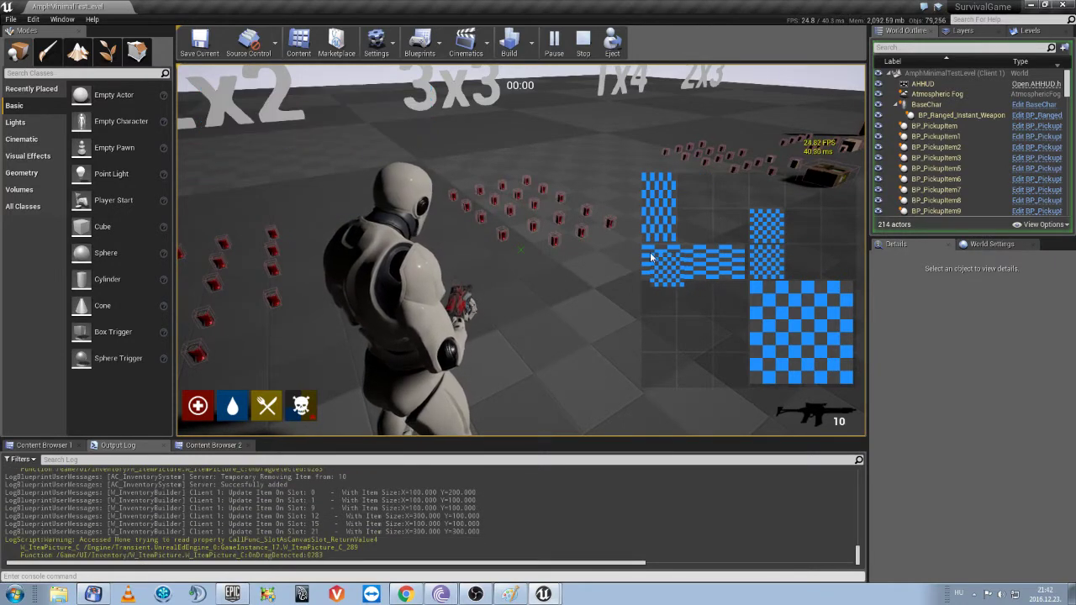
left_click_drag(651, 256, 655, 259)
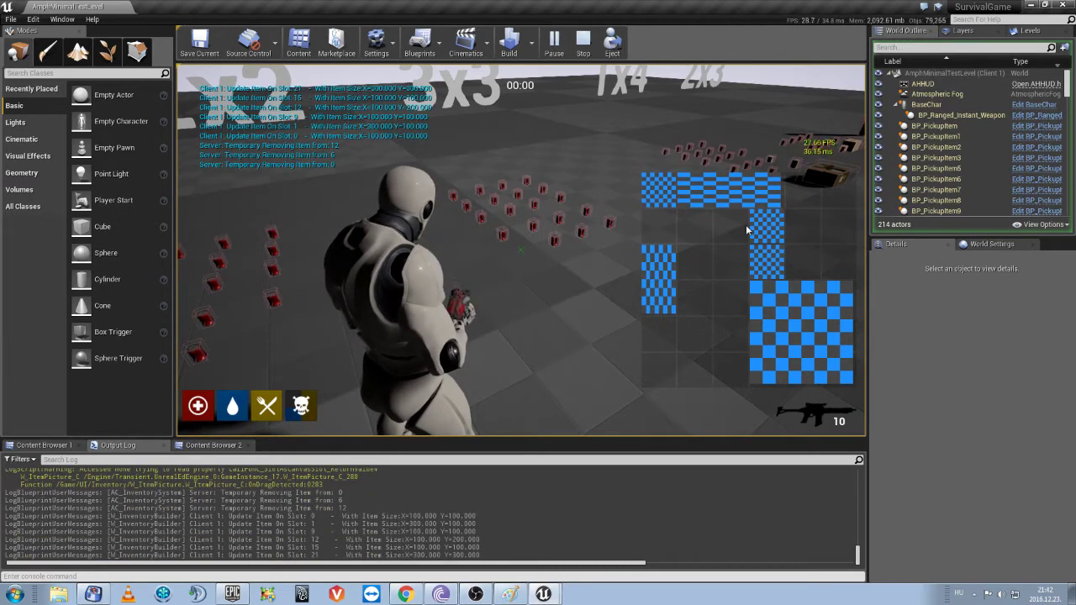
left_click_drag(717, 226, 715, 221)
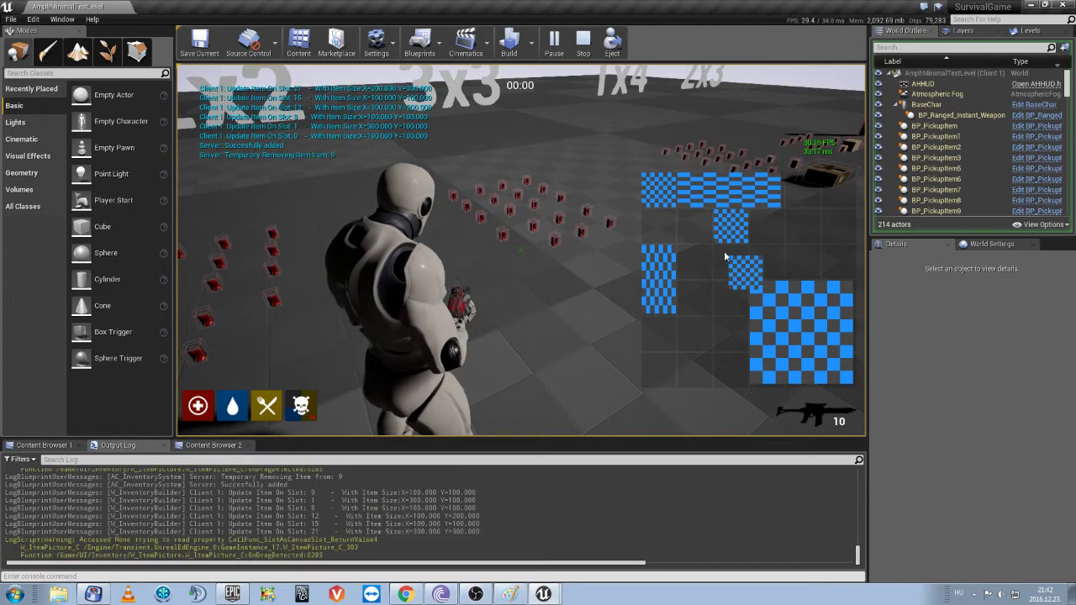
left_click_drag(724, 257, 727, 263)
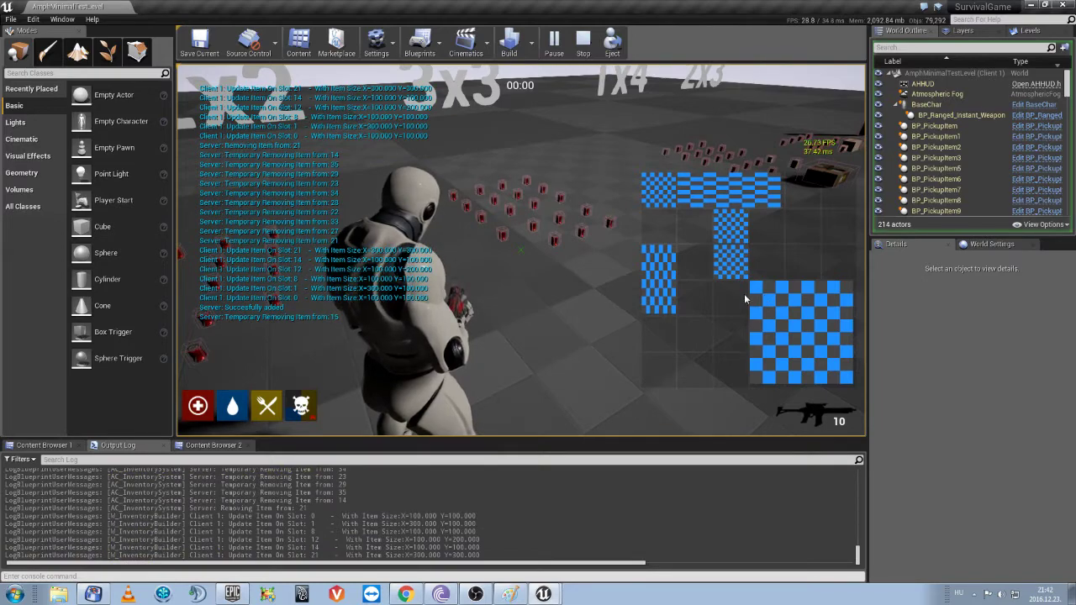
mouse_move(744, 298)
left_mouse_down()
mouse_move(748, 306)
mouse_move(715, 281)
mouse_move(677, 294)
mouse_move(699, 296)
mouse_move(698, 259)
left_mouse_up()
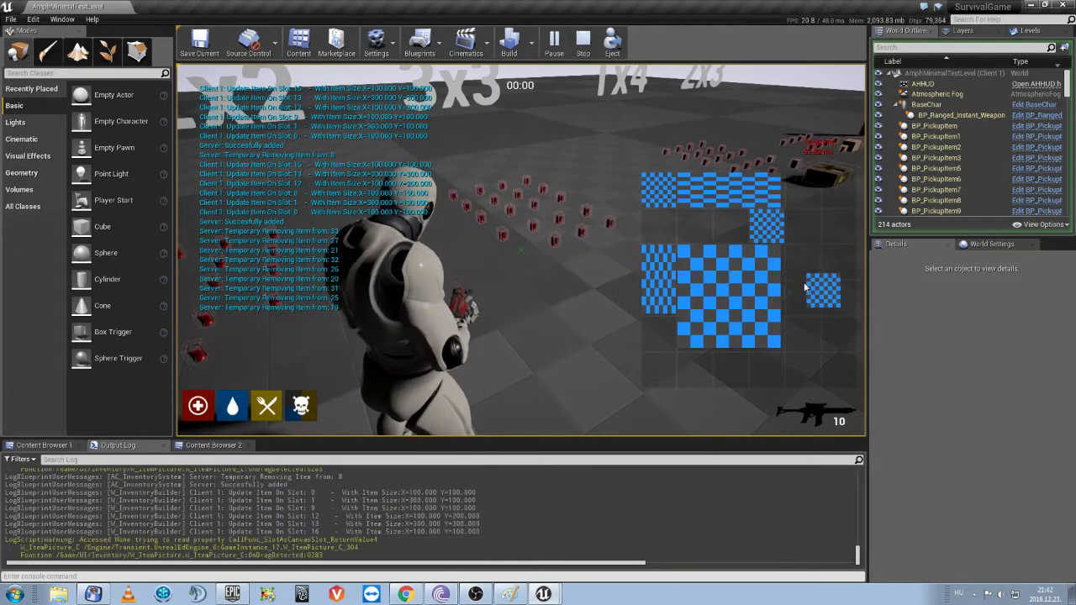
mouse_move(804, 287)
left_mouse_down()
mouse_move(800, 333)
mouse_move(587, 306)
left_mouse_up()
Step: Drop the small piece and the tall four-slot item out of the inventory, then move the striped item and a small item
left_click(843, 360)
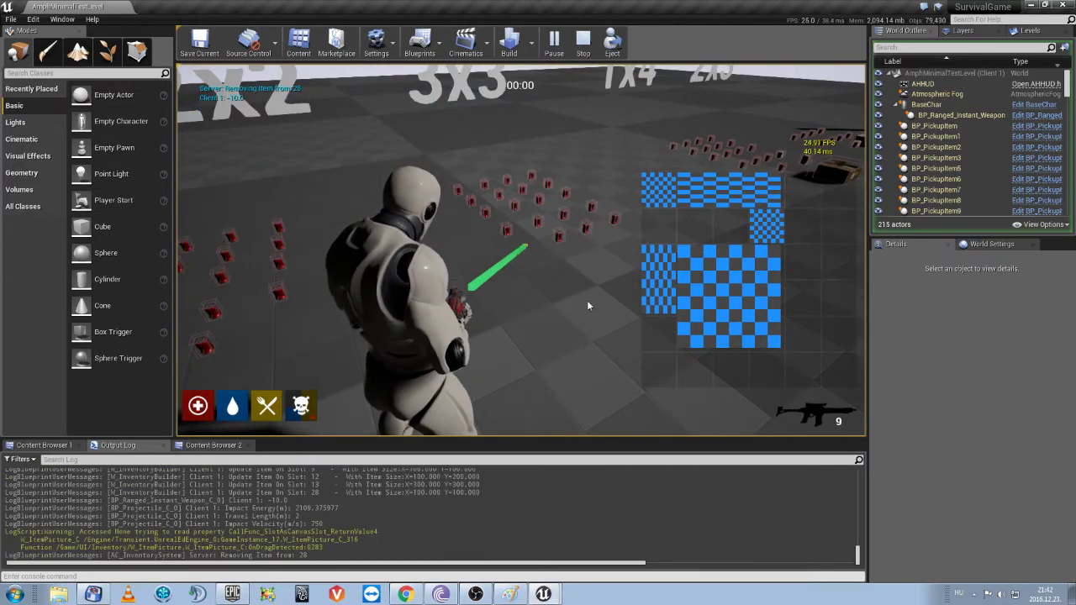
left_click_drag(650, 270, 593, 284)
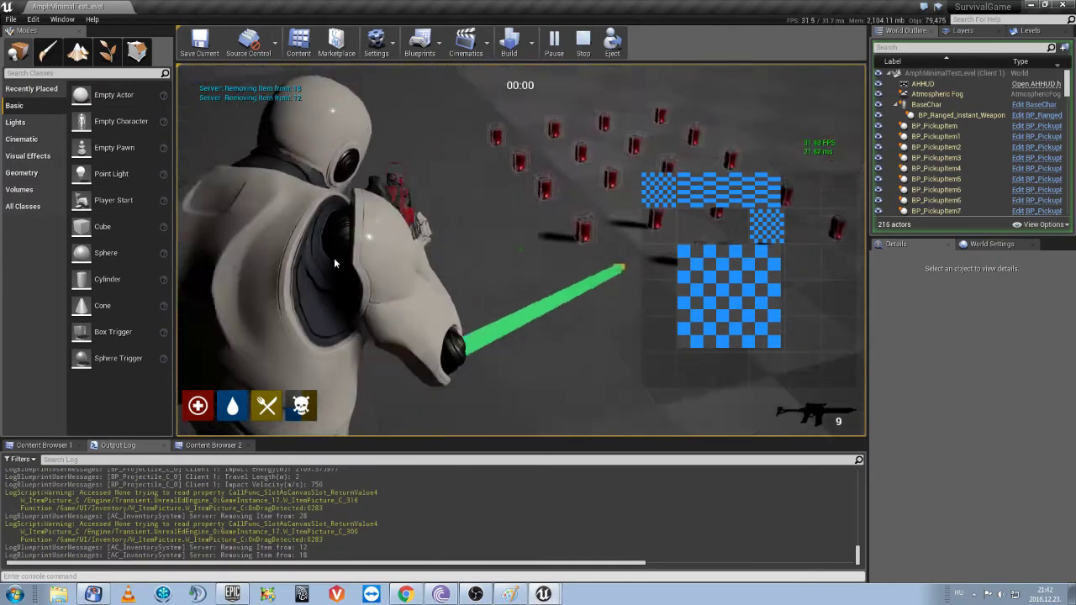
left_click_drag(697, 193, 801, 226)
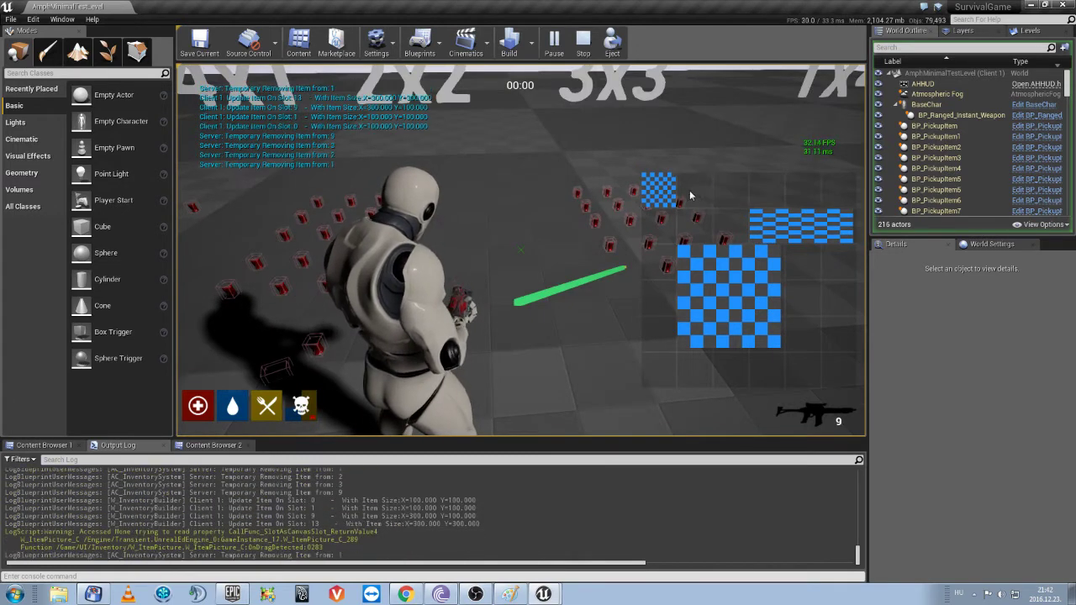
left_click_drag(703, 193, 693, 212)
left_click_drag(837, 255, 834, 256)
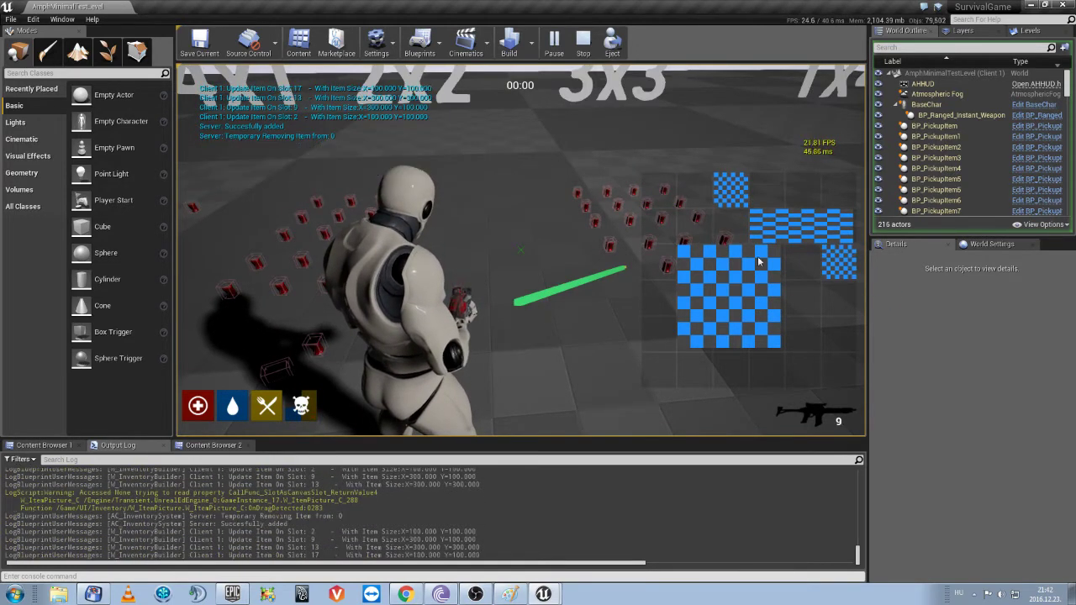
Step: Place the wide striped item in the top row, the large square above it, and return the small item
left_click_drag(698, 275, 662, 312)
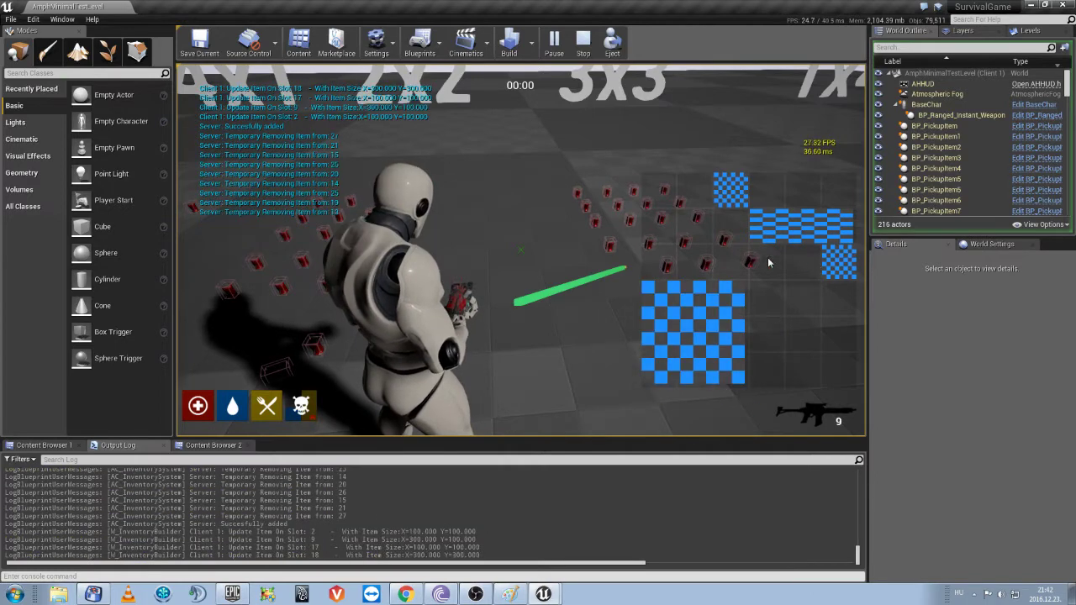
left_click_drag(768, 262, 733, 264)
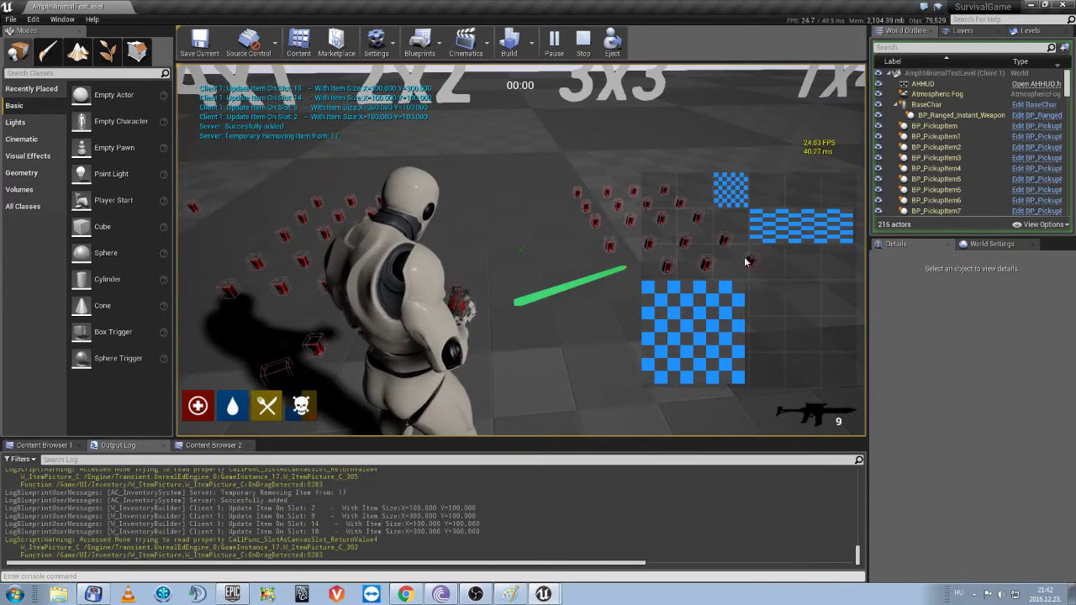
left_click_drag(722, 269, 765, 265)
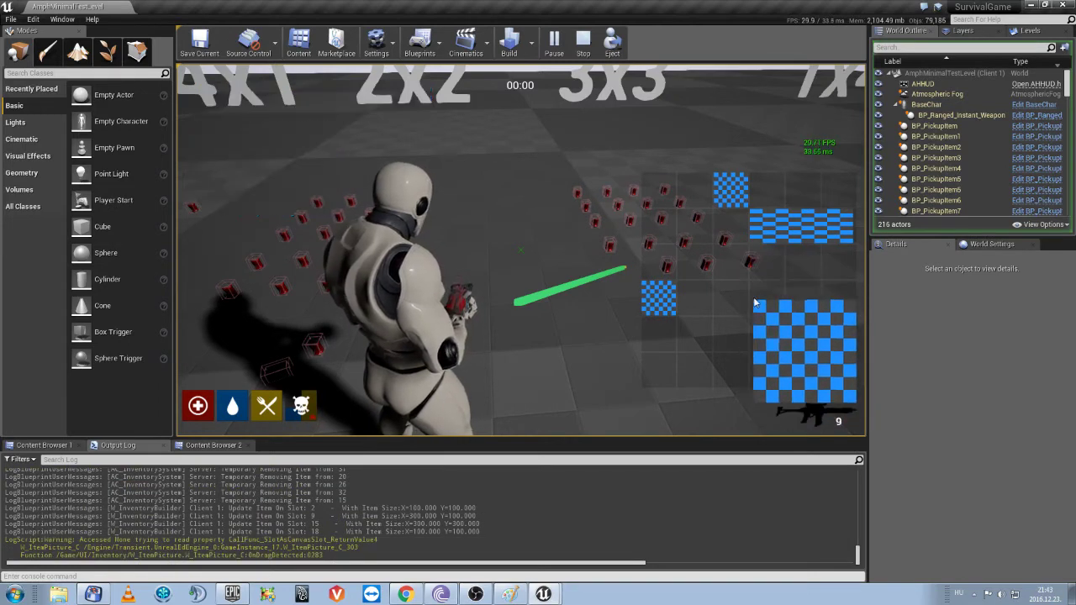
left_click_drag(765, 314, 764, 349)
mouse_move(731, 190)
left_mouse_down()
mouse_move(630, 203)
mouse_move(641, 190)
left_mouse_up()
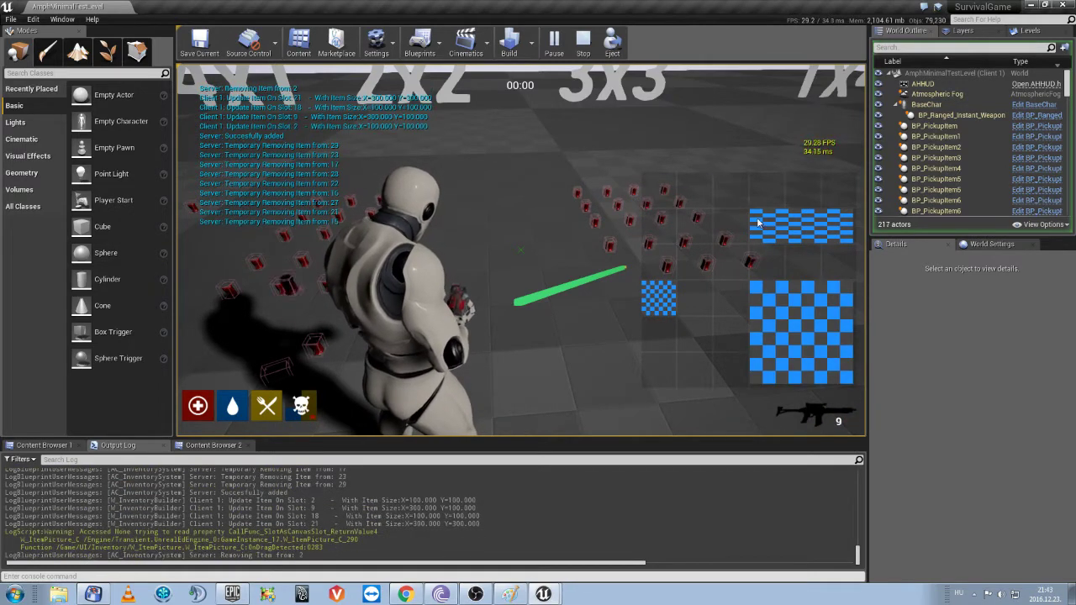
left_click_drag(767, 223, 769, 227)
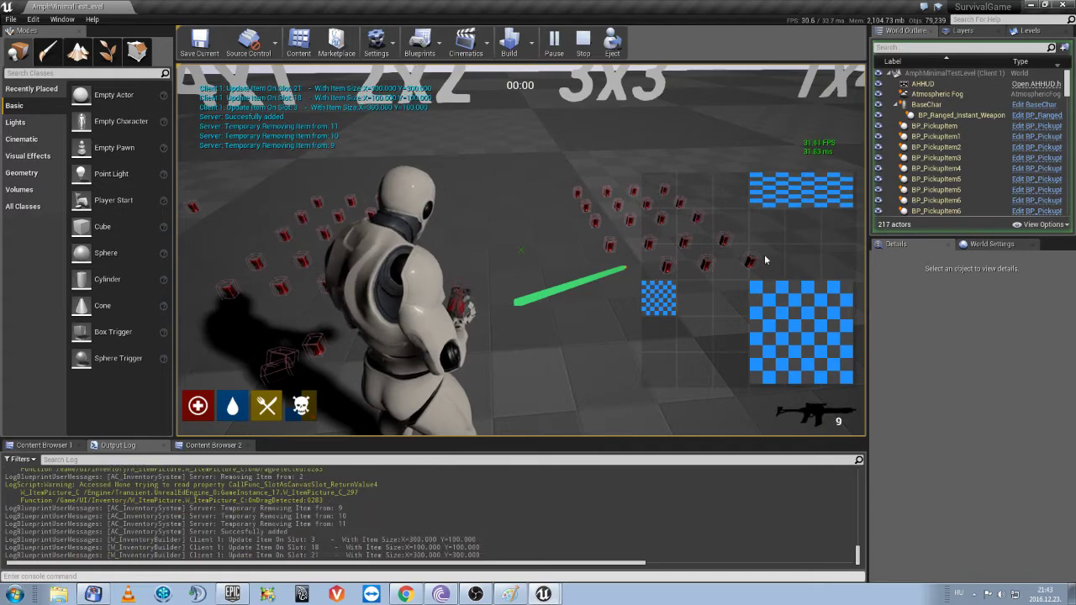
left_click_drag(764, 290, 760, 184)
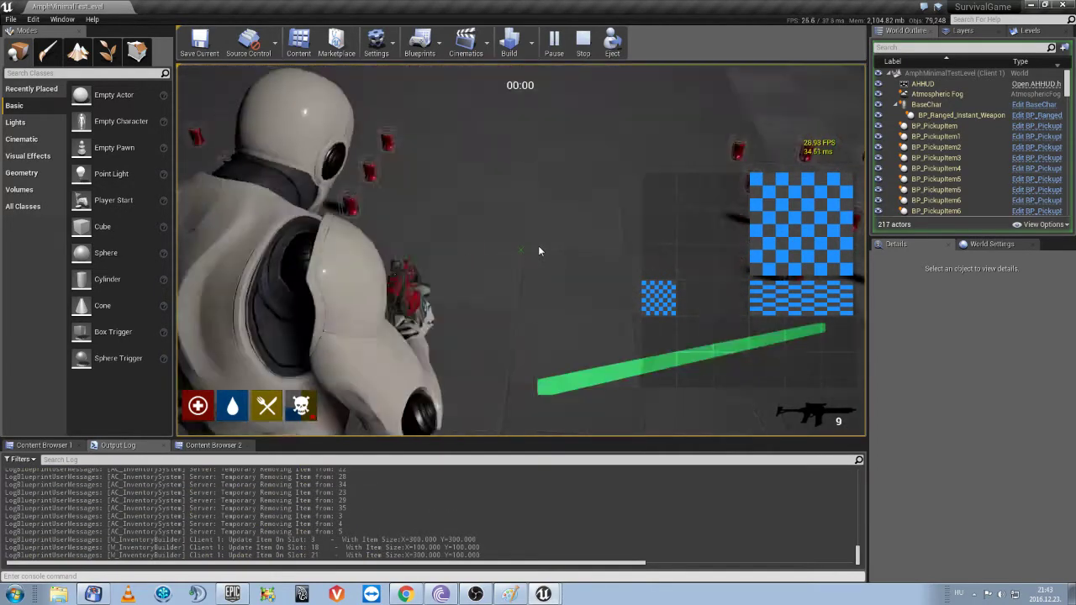
left_click_drag(658, 296, 694, 261)
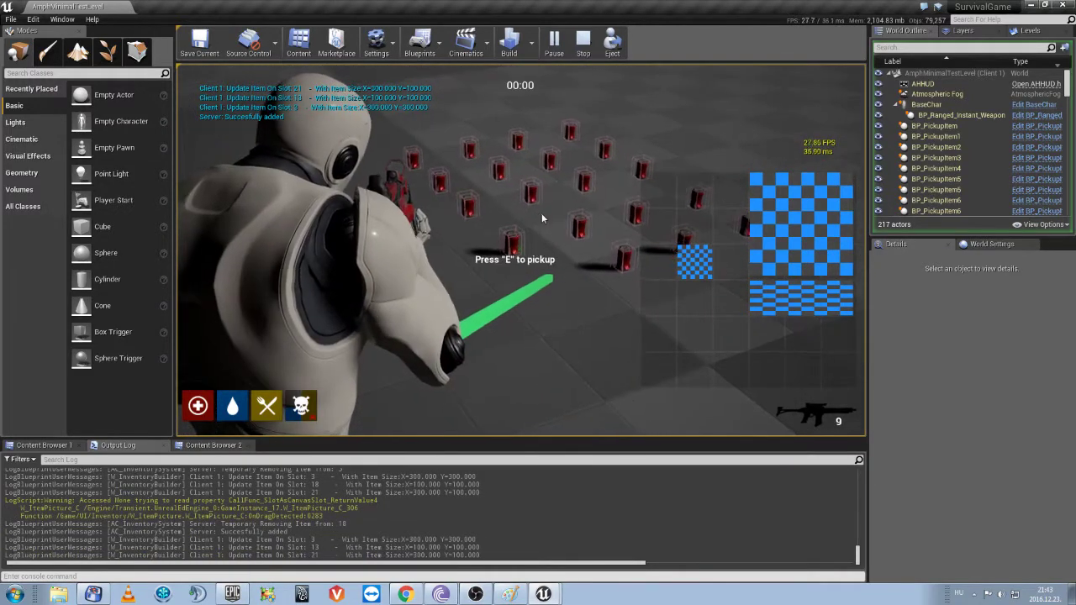
Step: Walk to the red pickups and collect three more items into the inventory
key("e")
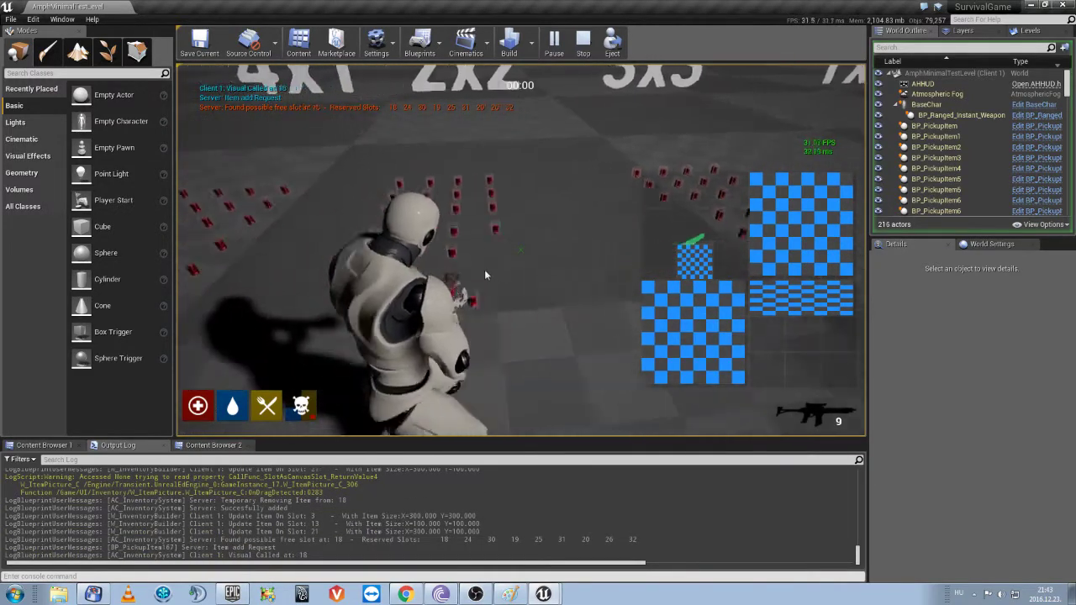
key("w")
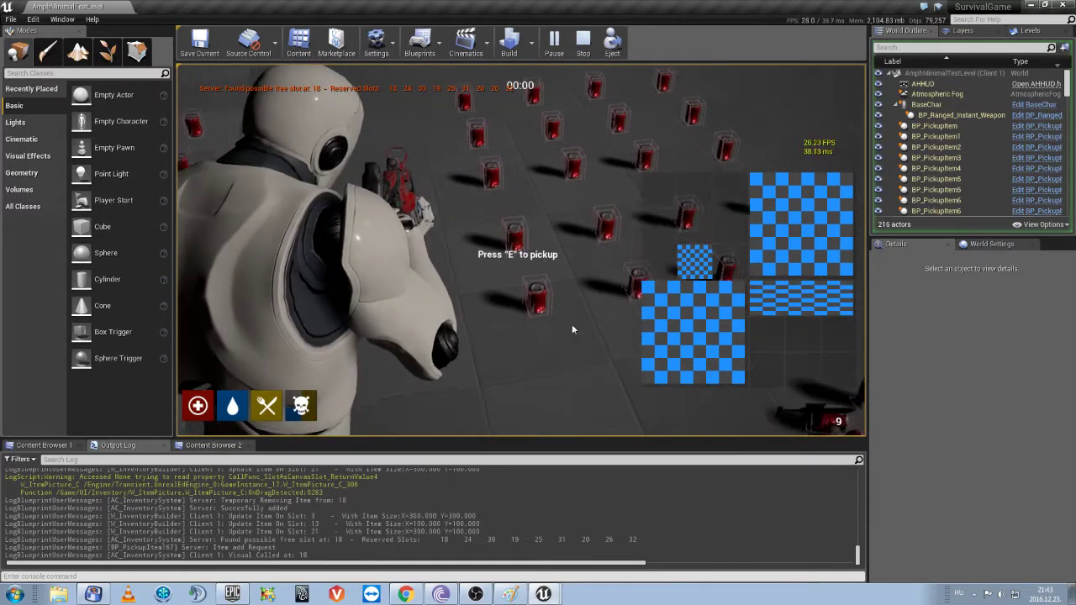
key("e")
key("e")
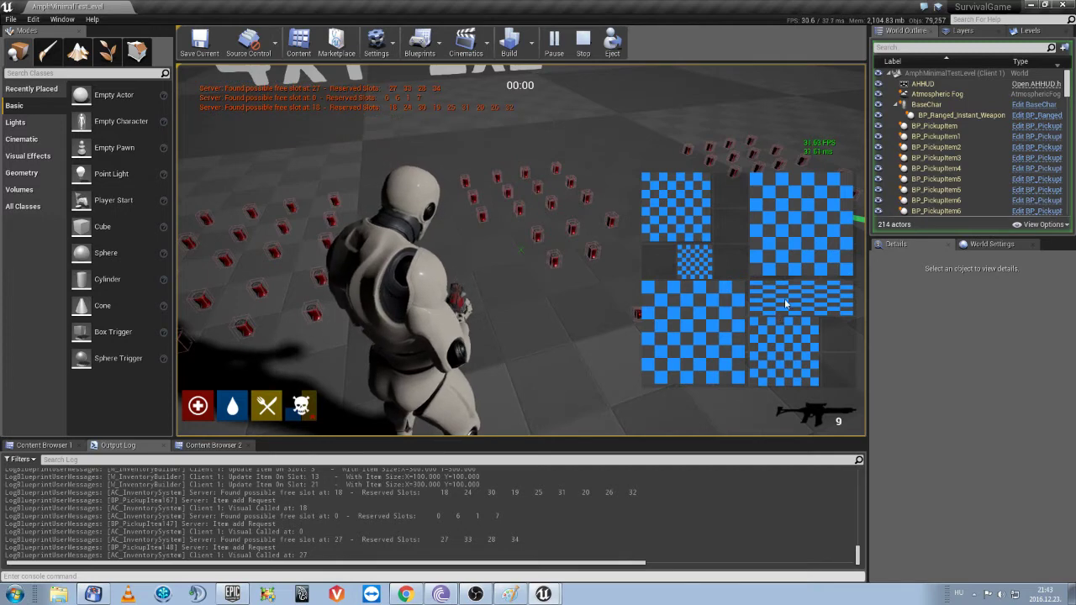
Step: Move the small item to the top slot, drop another item into the world, and place a small item top-left
left_click_drag(709, 249, 713, 250)
left_click_drag(722, 183, 652, 257)
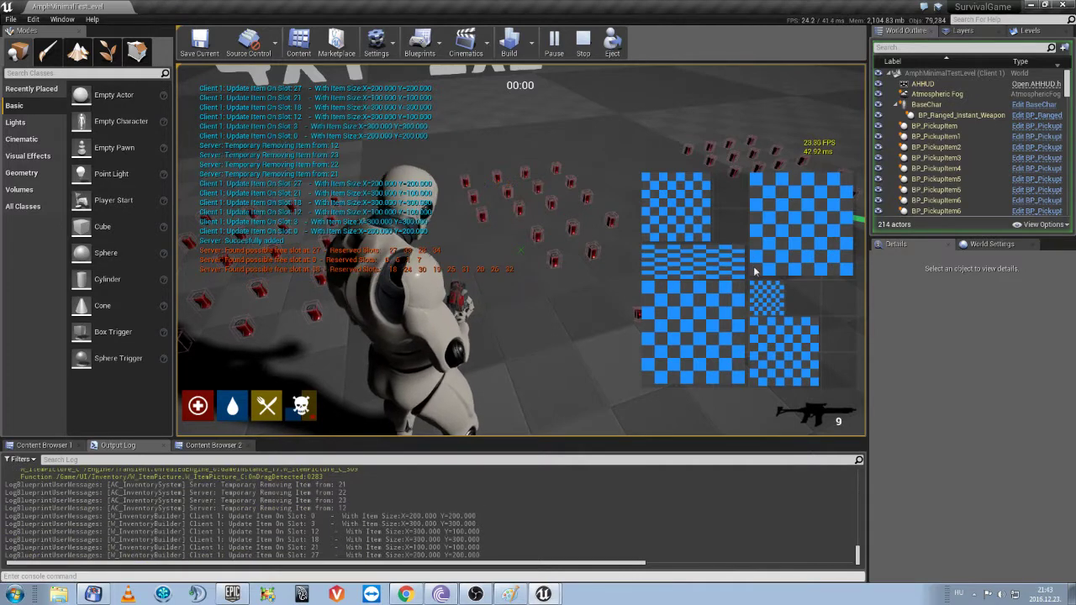
left_click_drag(652, 257, 720, 184)
left_click_drag(778, 338, 730, 244)
left_click_drag(702, 203, 445, 206)
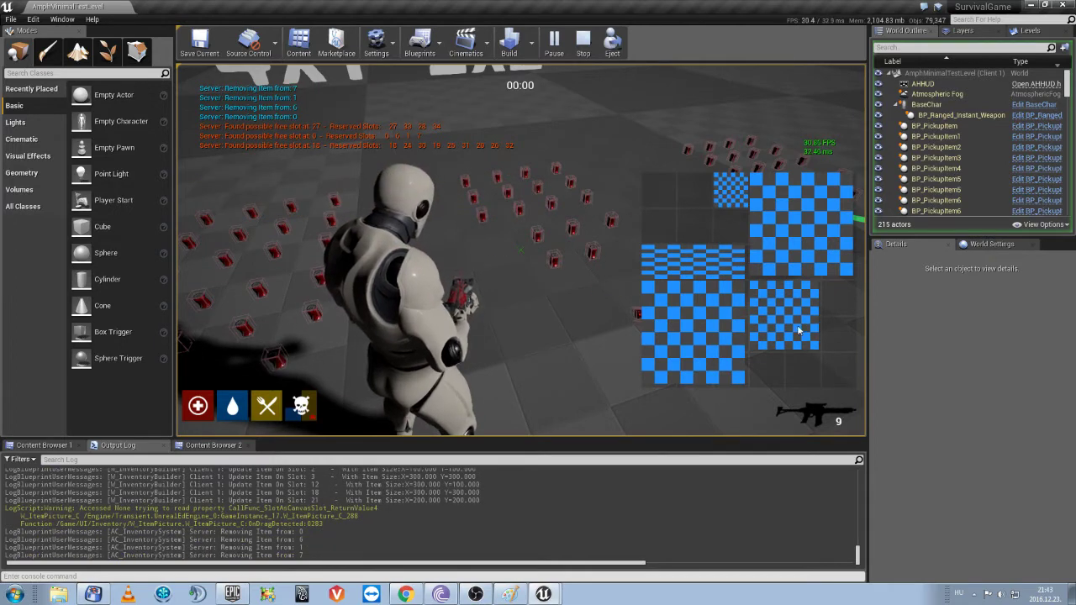
left_click_drag(798, 331, 724, 187)
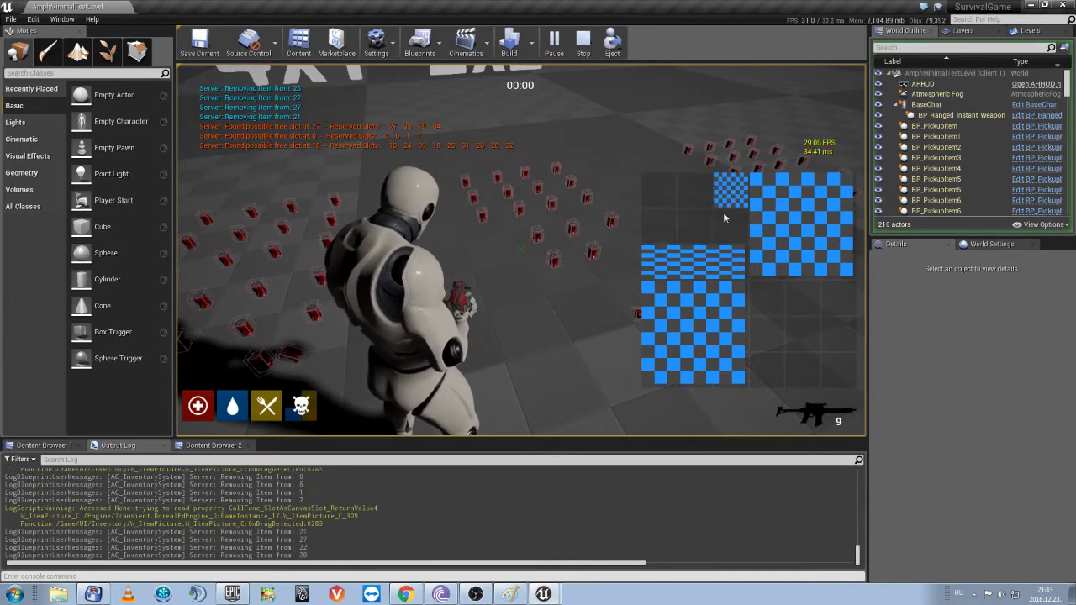
Step: Pick up another item, put the 2x2 item in the right-hand slot, and the small item top-left
key("w")
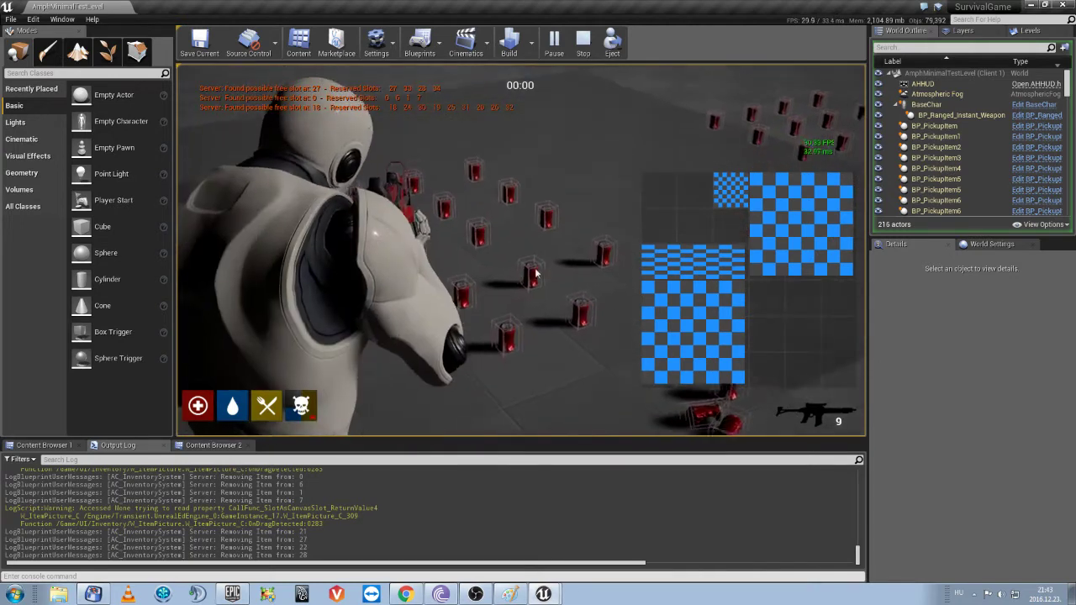
key("e")
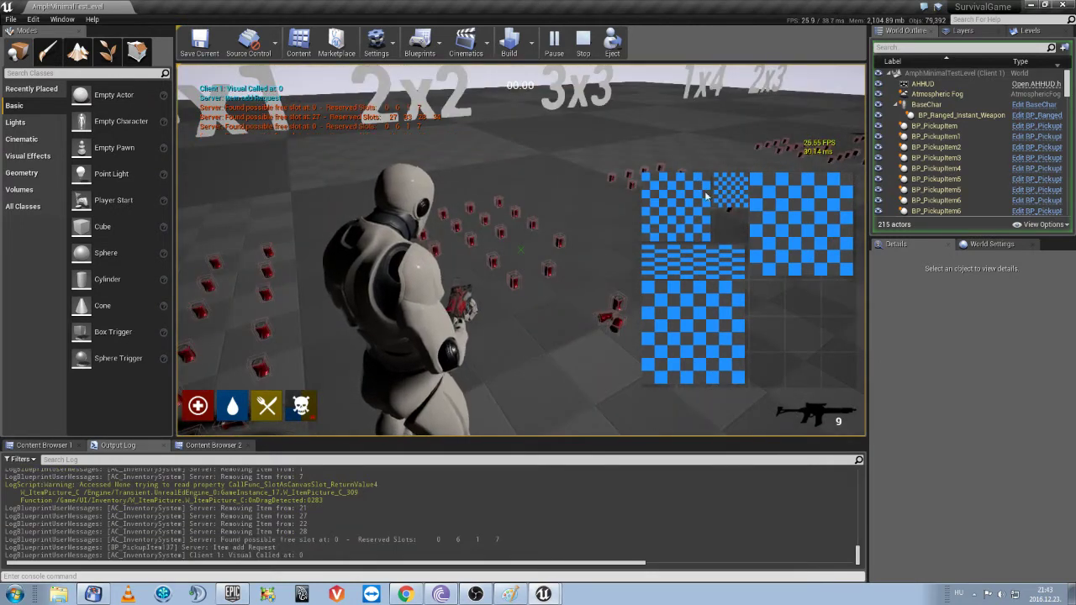
mouse_move(705, 196)
left_mouse_down()
mouse_move(647, 186)
mouse_move(757, 290)
left_mouse_up()
mouse_move(730, 189)
left_mouse_down()
mouse_move(647, 188)
mouse_move(675, 200)
left_mouse_up()
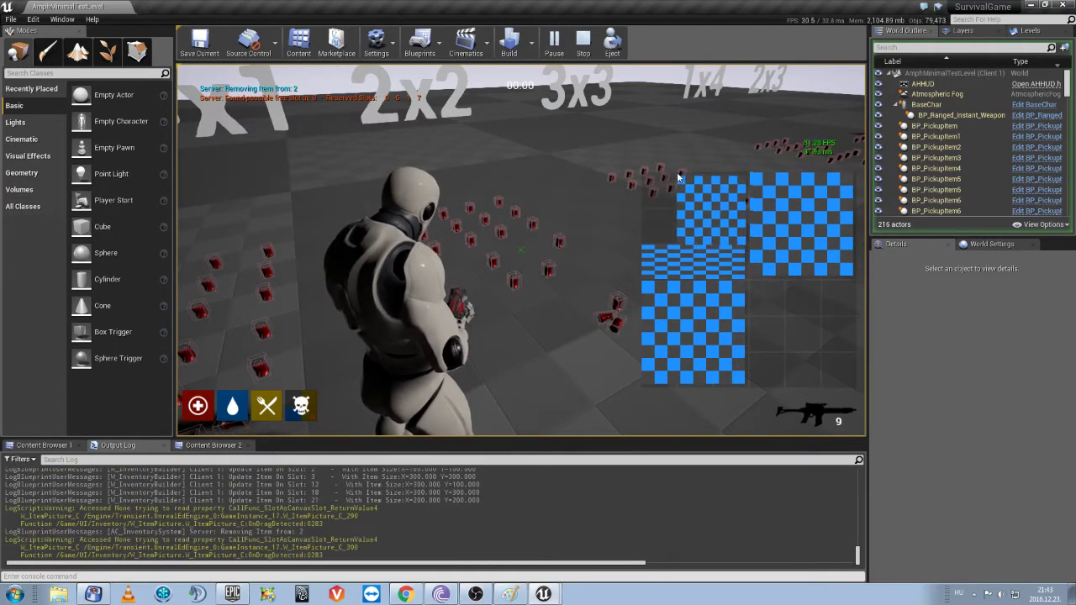
left_click_drag(780, 300, 691, 199)
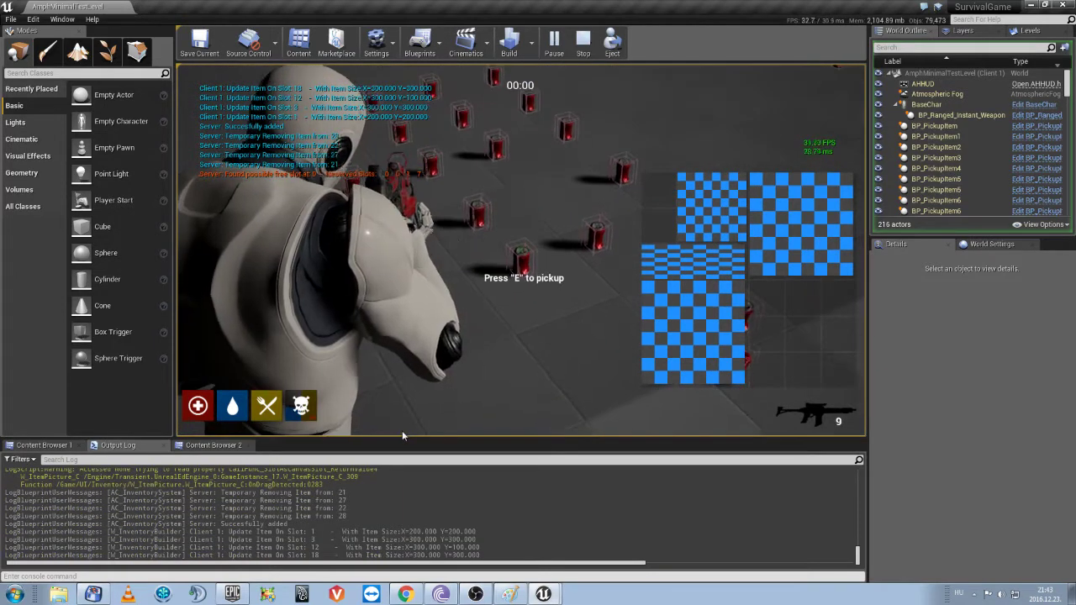
Step: Collect one more item, rearrange the large and striped items, then switch to the OBS window
key("e")
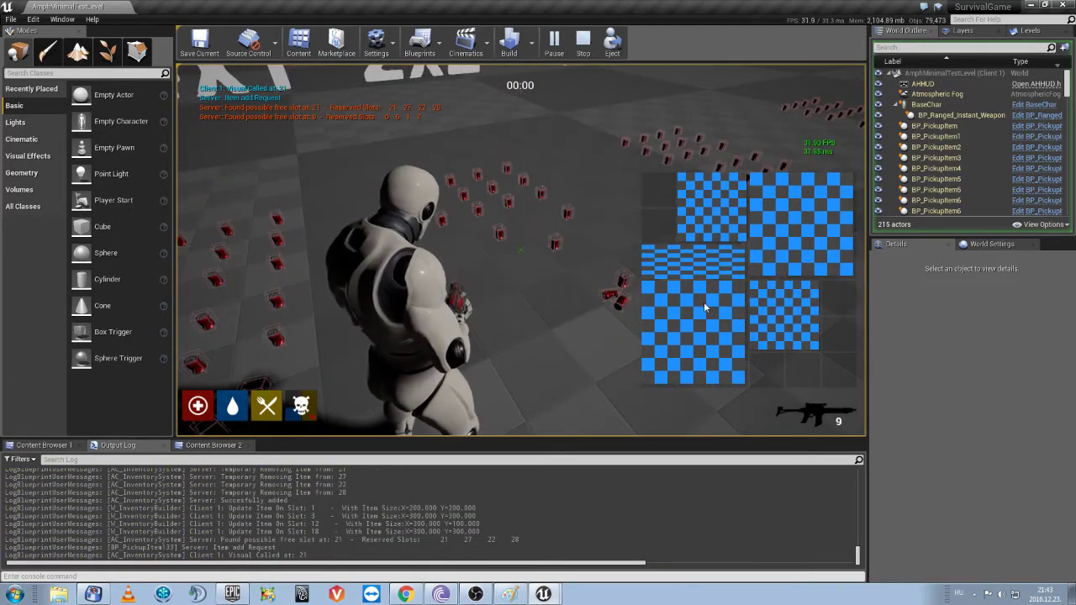
mouse_move(704, 306)
left_mouse_down()
mouse_move(781, 294)
mouse_move(657, 294)
left_mouse_up()
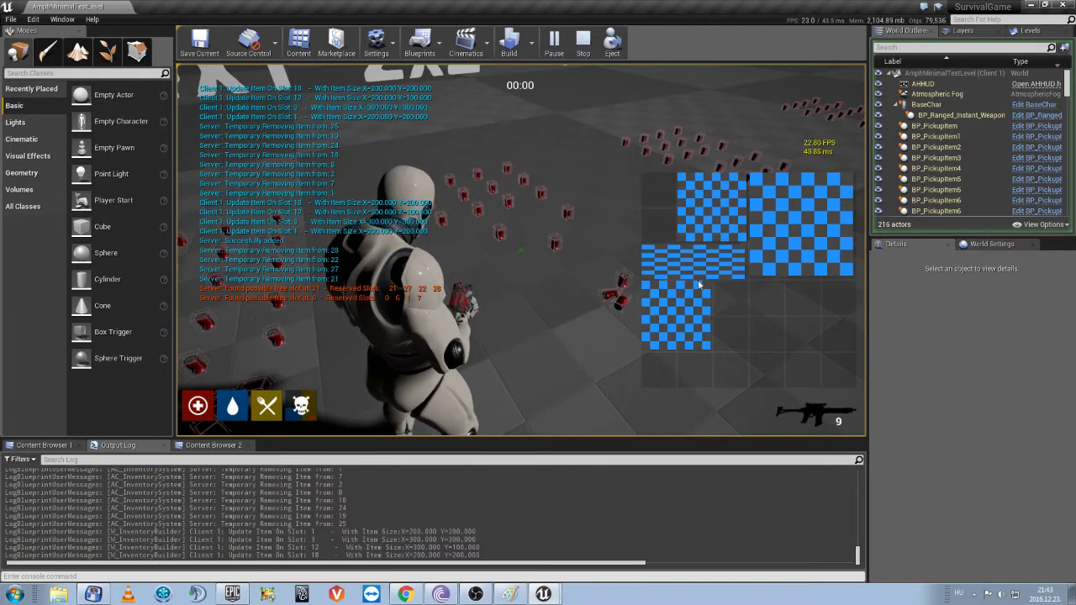
left_click_drag(710, 209, 731, 307)
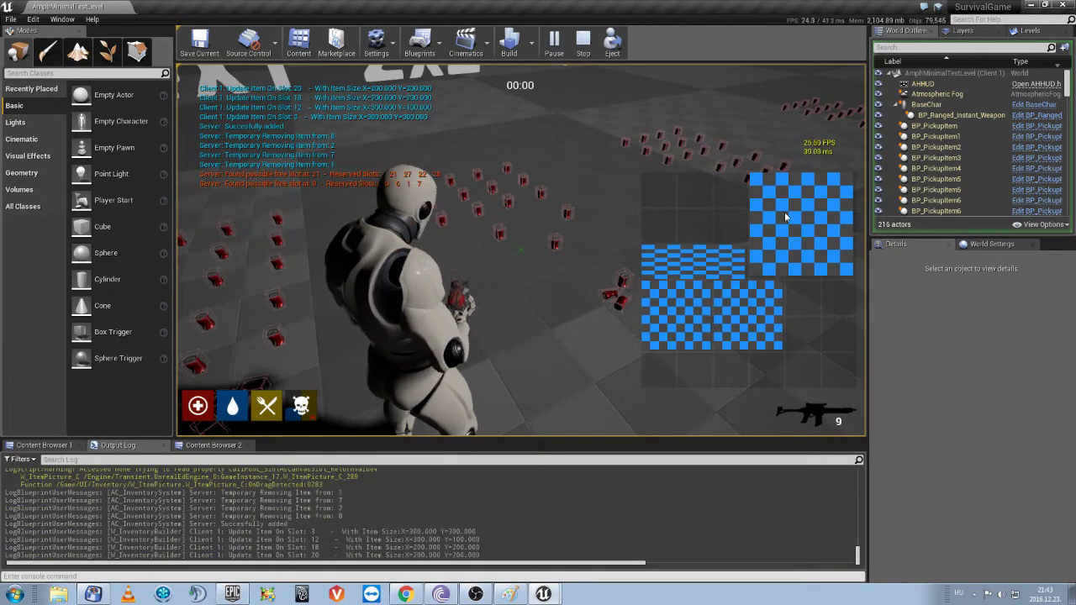
left_click_drag(666, 293, 681, 282)
mouse_move(757, 180)
left_mouse_down()
mouse_move(767, 183)
mouse_move(682, 203)
mouse_move(756, 185)
left_mouse_up()
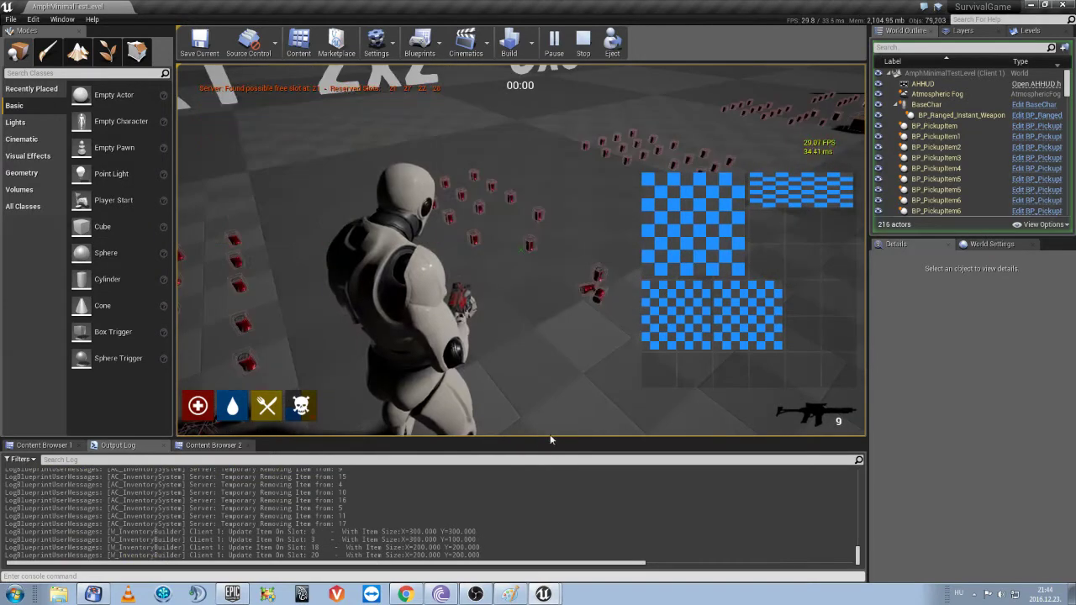
key("alt+Tab")
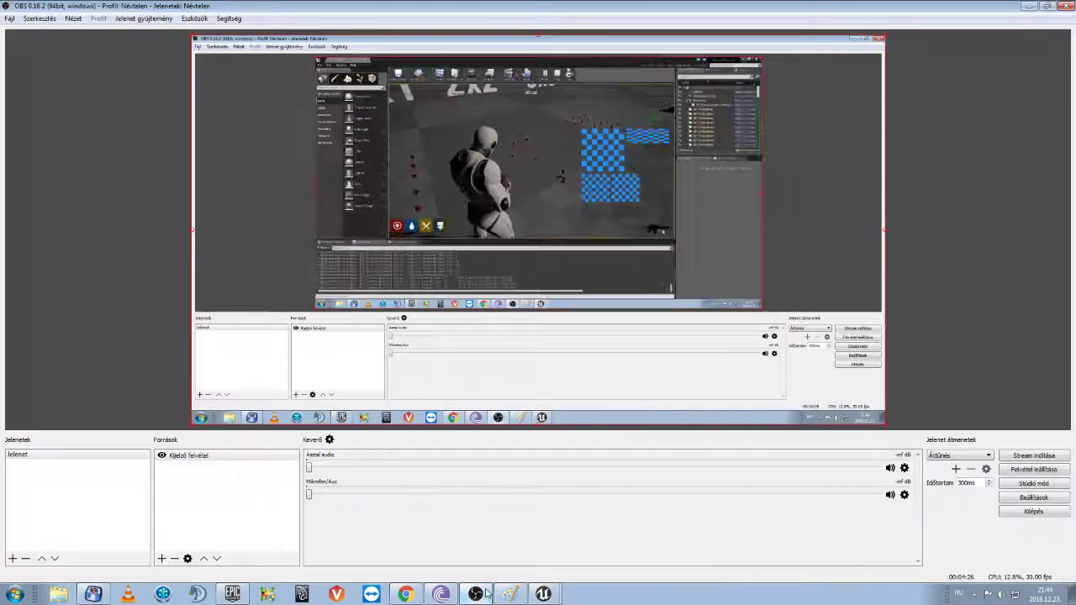